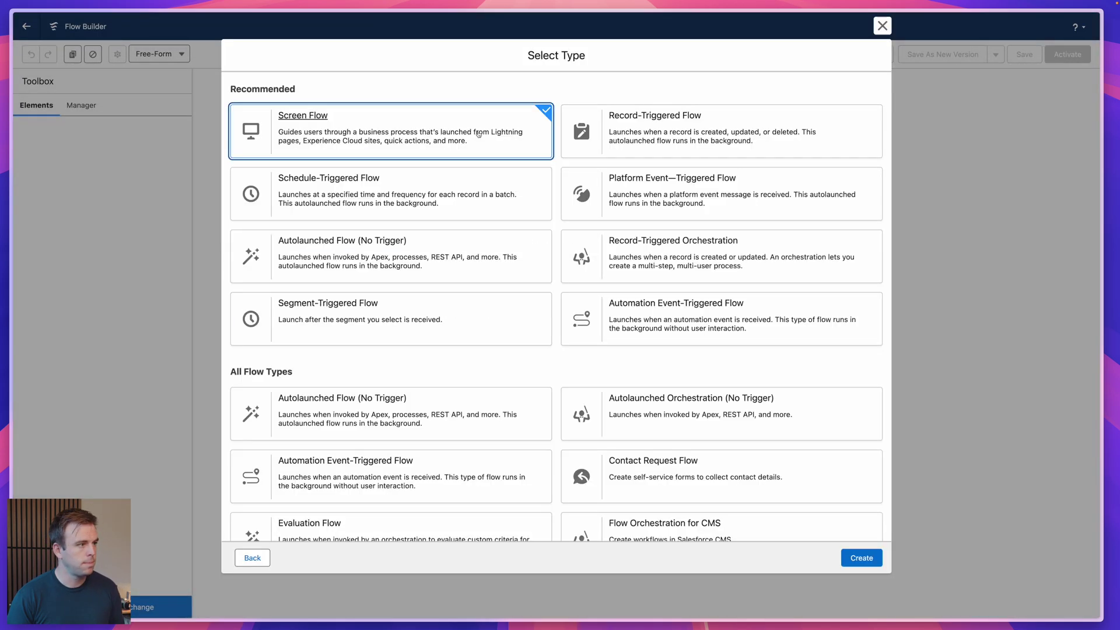
- Choose Screen Flow as the new flow's type and create it
click(860, 560)
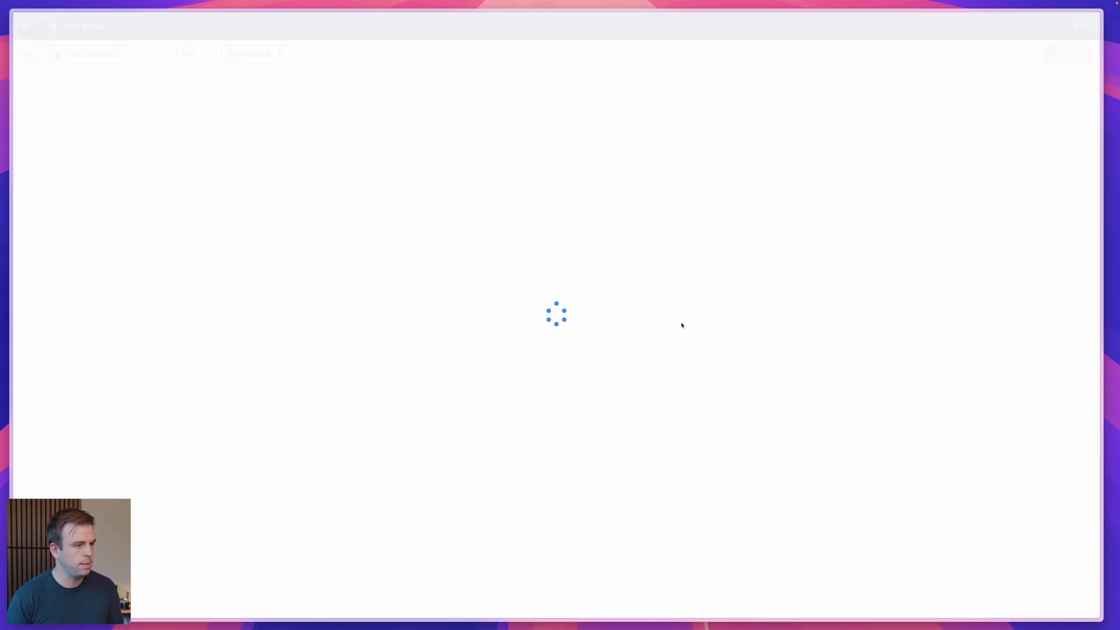
- Create the variable recordId holding a single Opportunity record, available for input
click(29, 60)
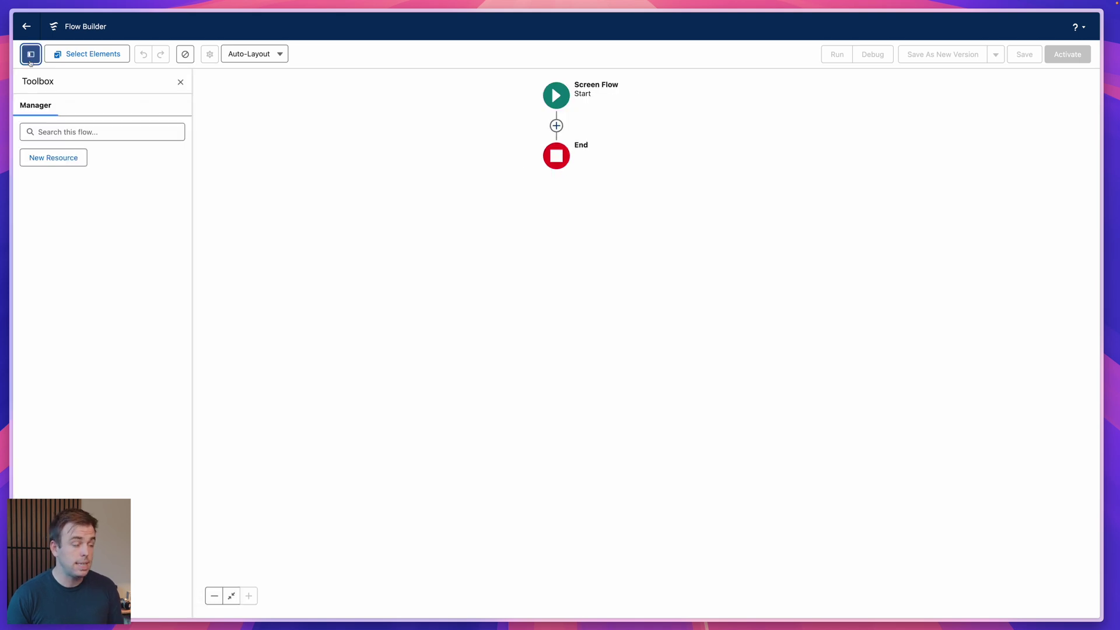
click(53, 157)
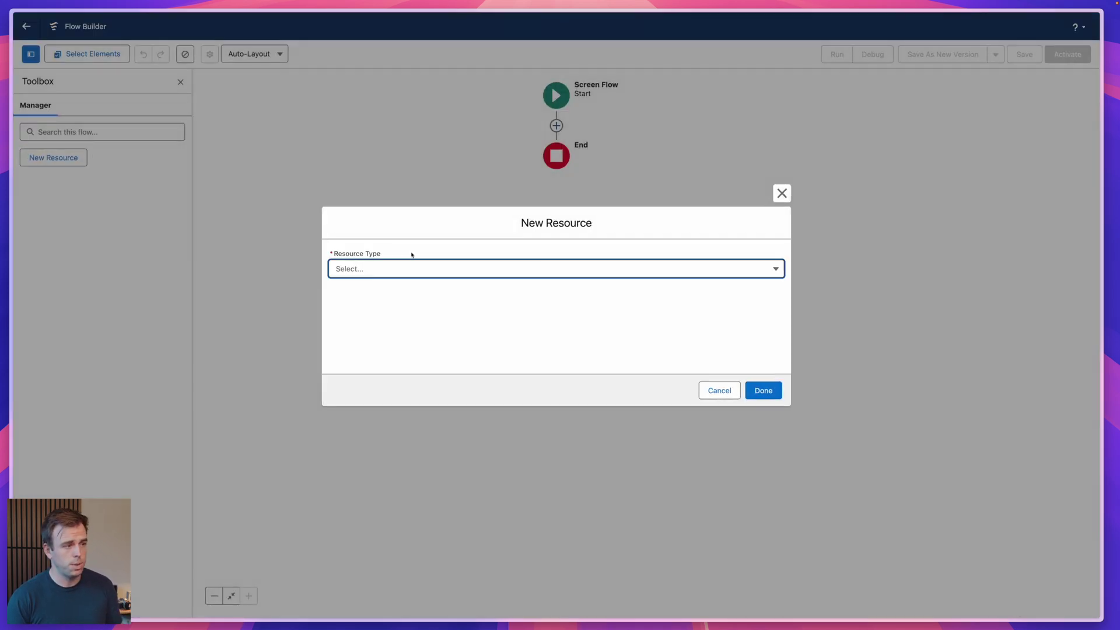
click(410, 267)
click(388, 291)
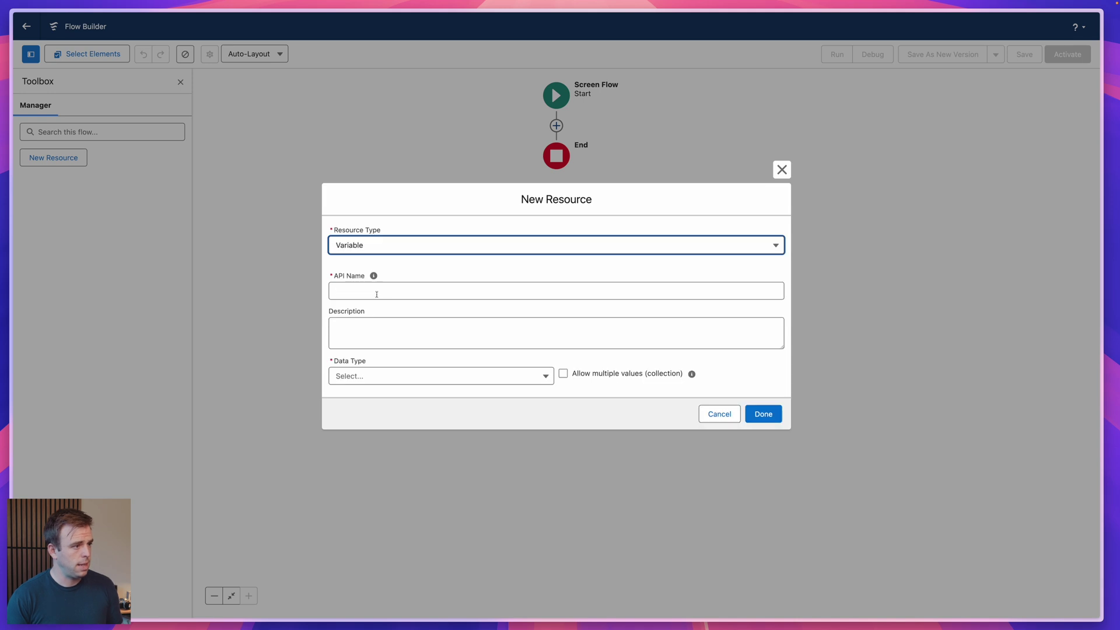
click(375, 292)
text(recordId)
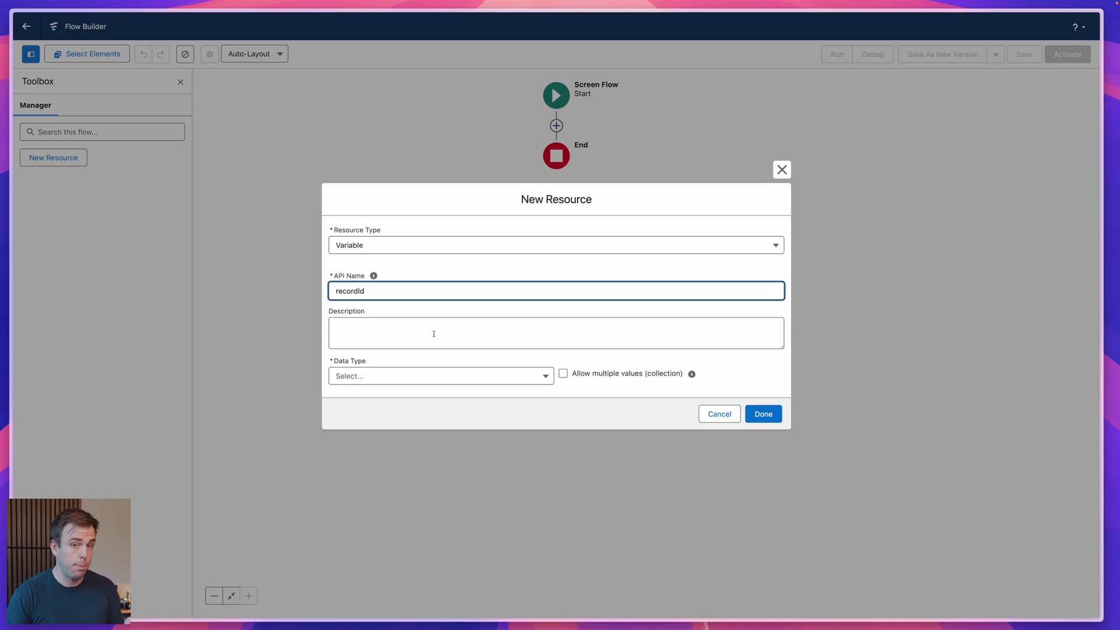
click(400, 378)
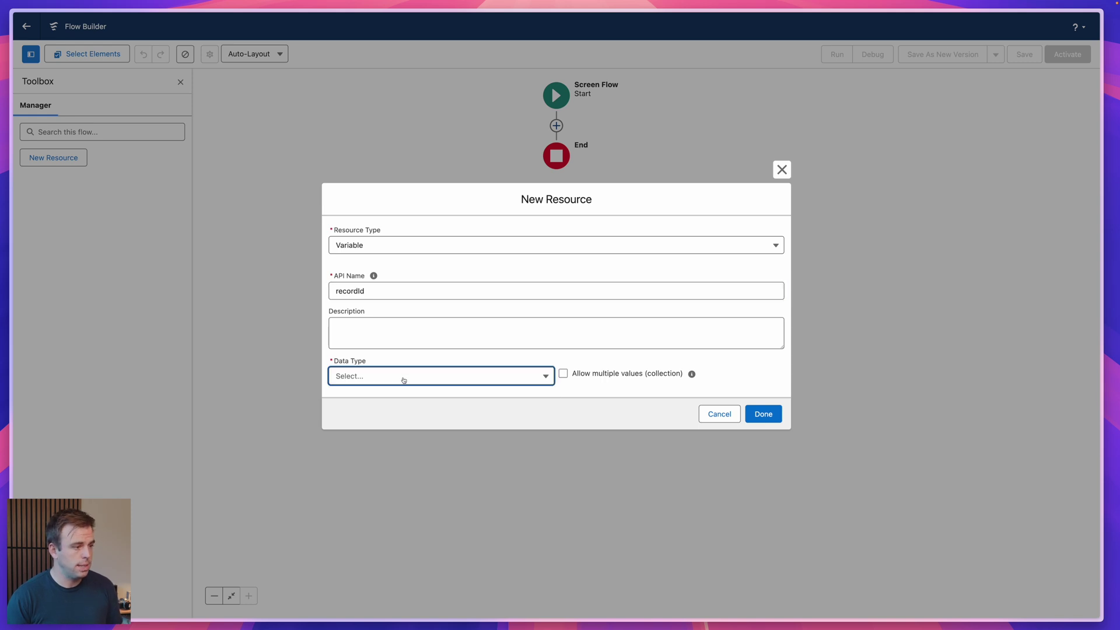
click(382, 418)
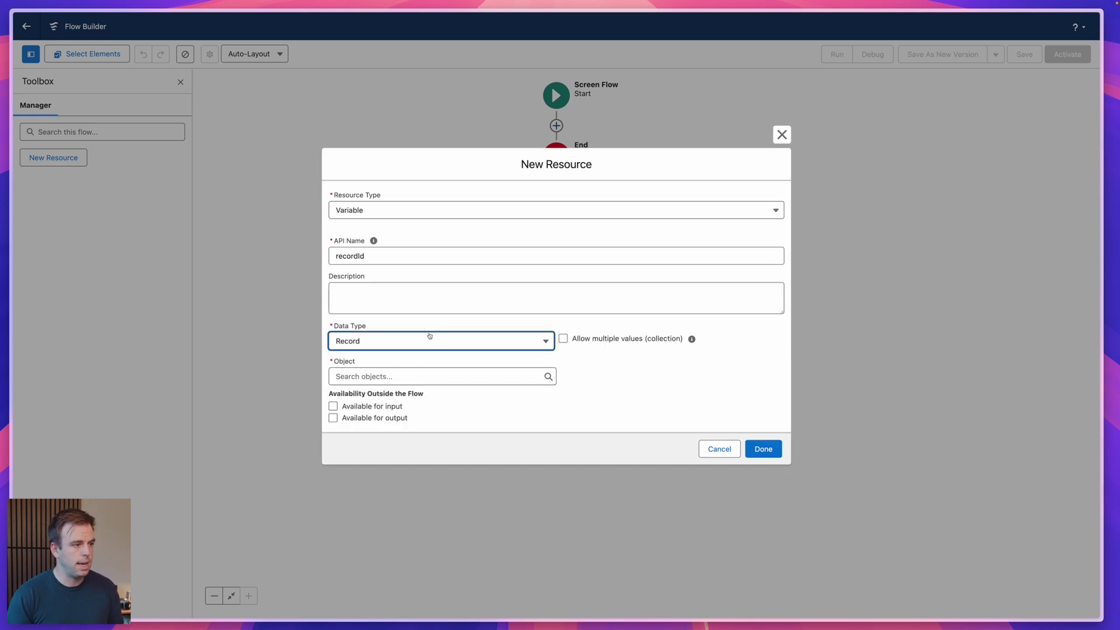
click(439, 378)
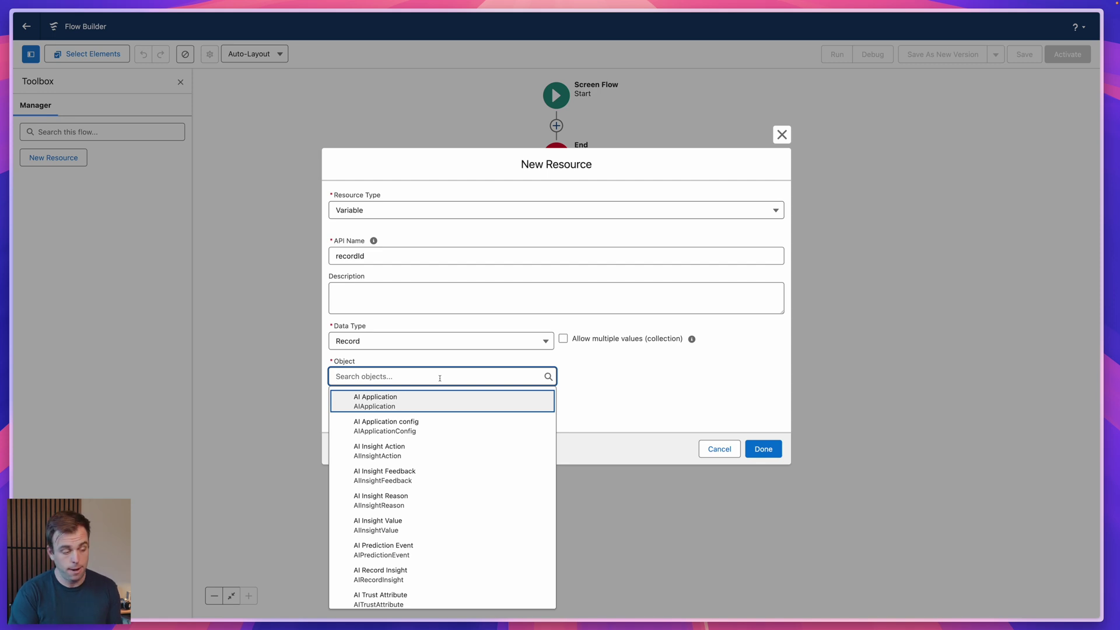
text(opp)
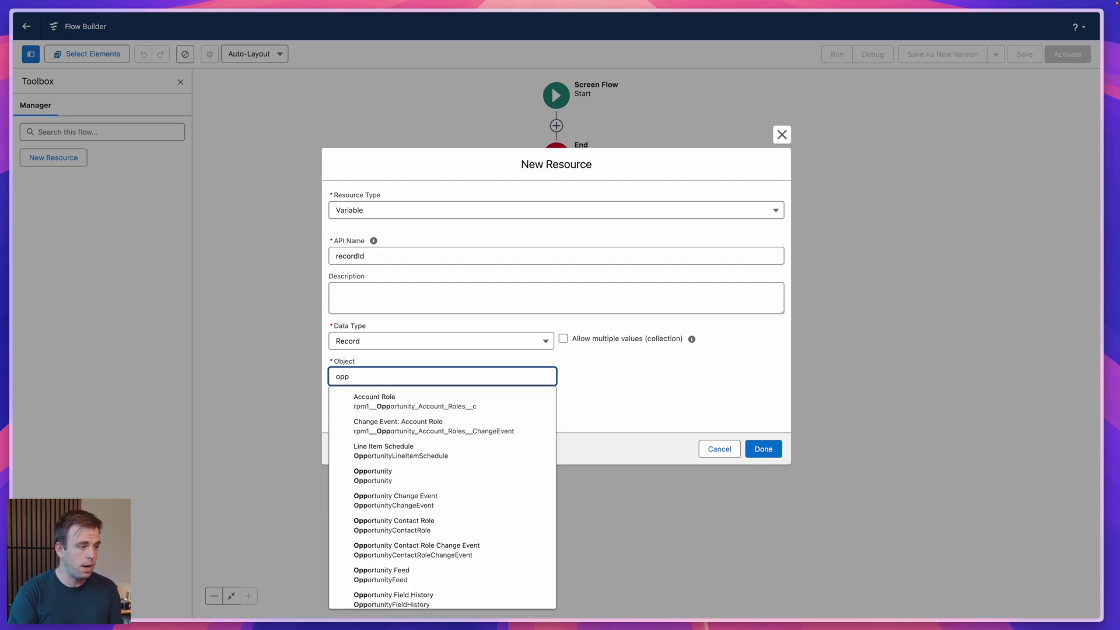
text(ortunity)
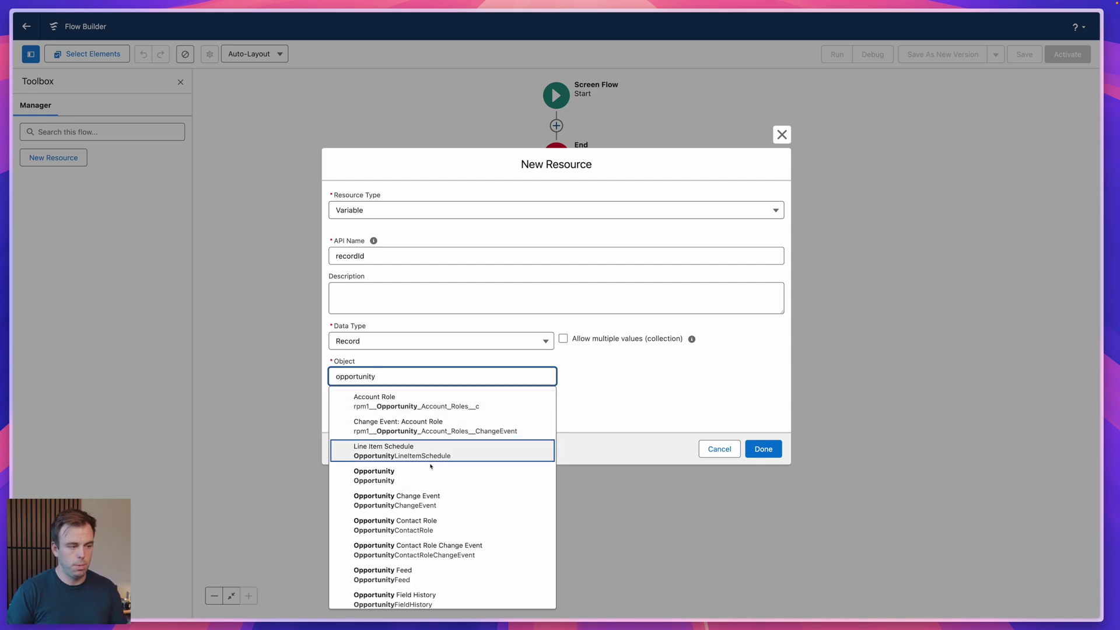
click(431, 475)
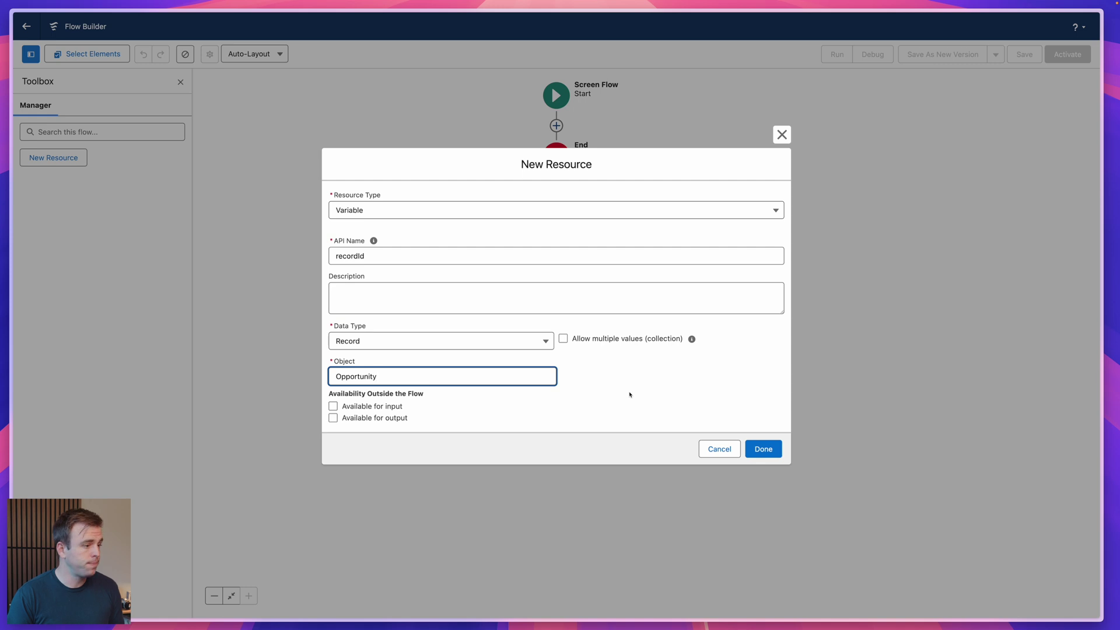
click(333, 409)
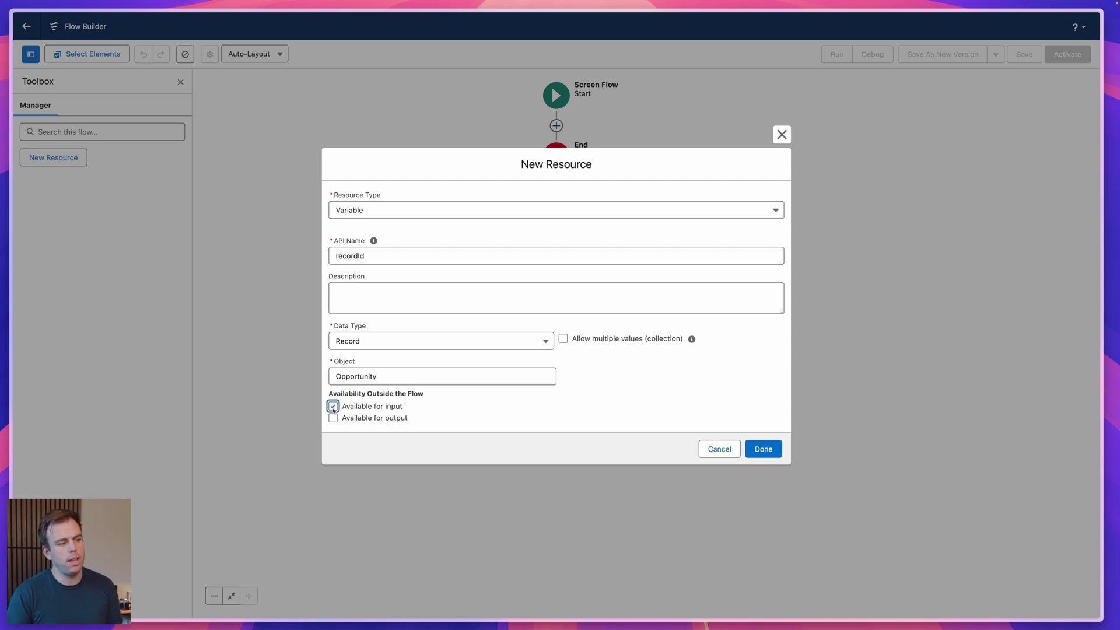
click(769, 449)
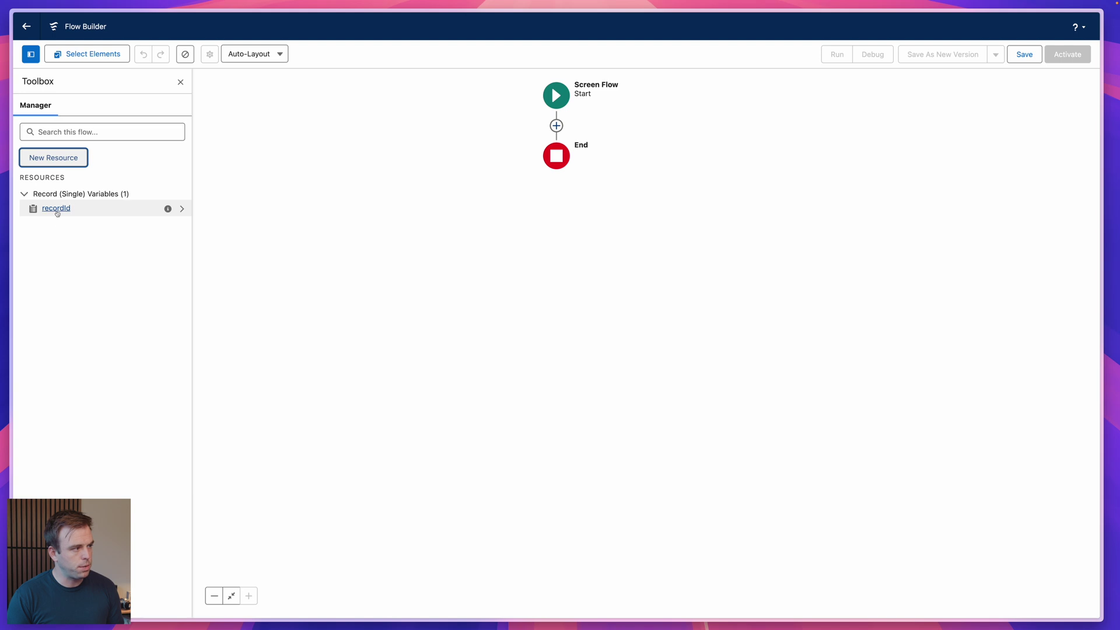
- Add a Create Records element 'Create New Opportunity' that creates the record from recordId
click(557, 127)
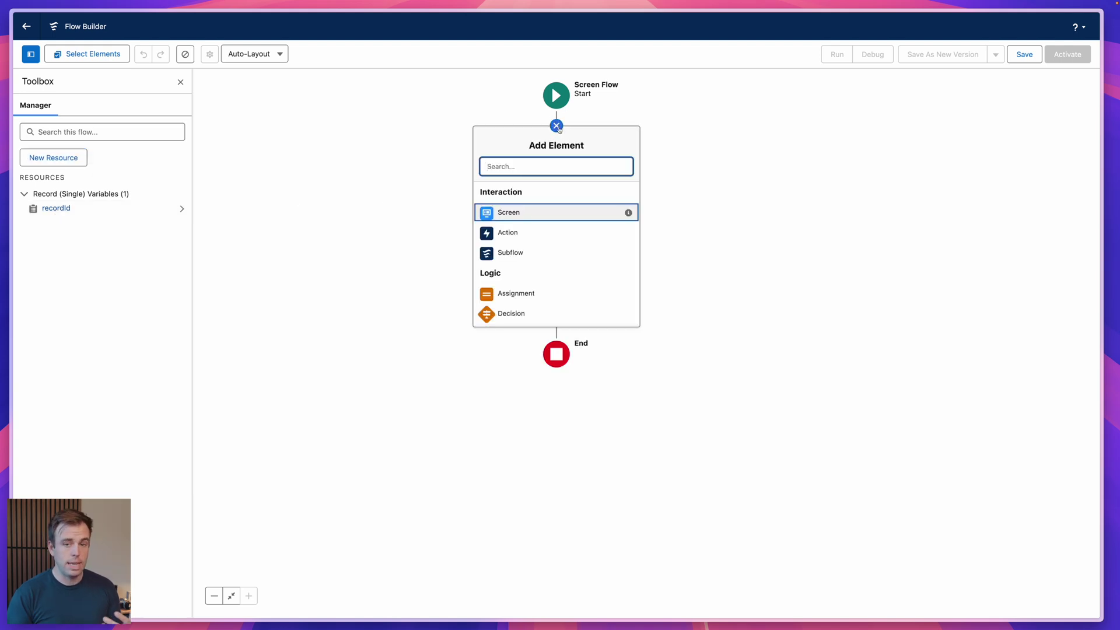
text(create)
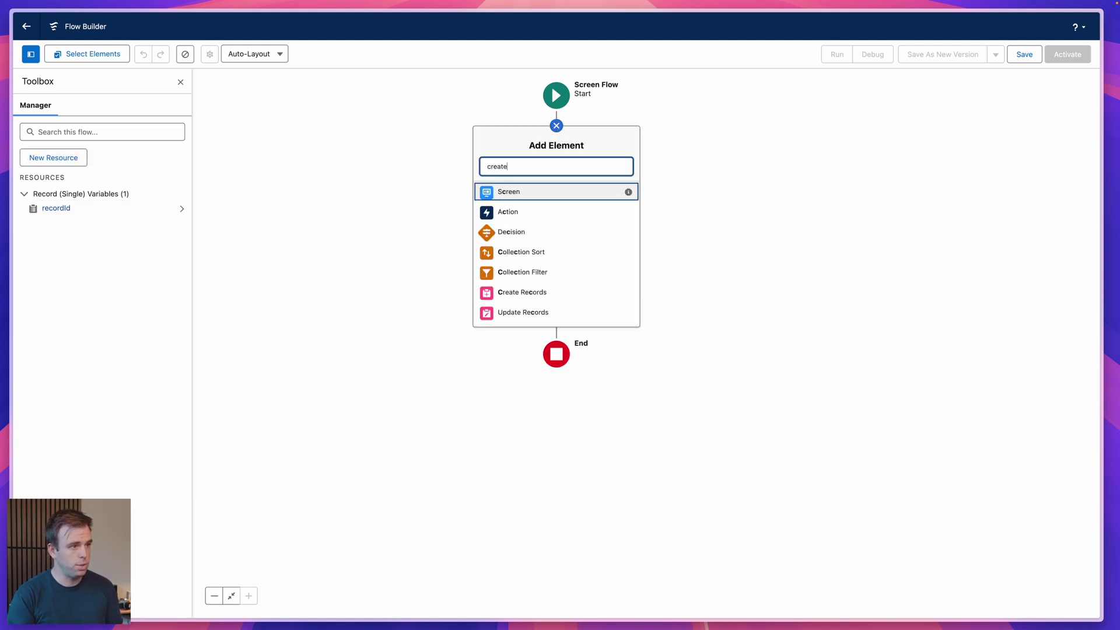
click(515, 192)
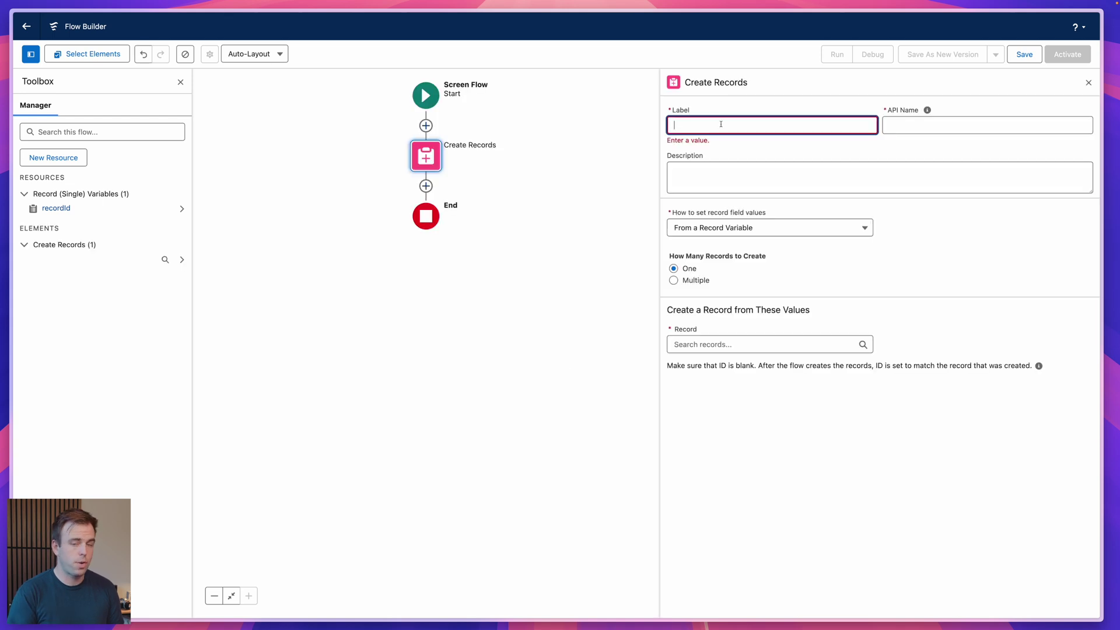
text(Create New )
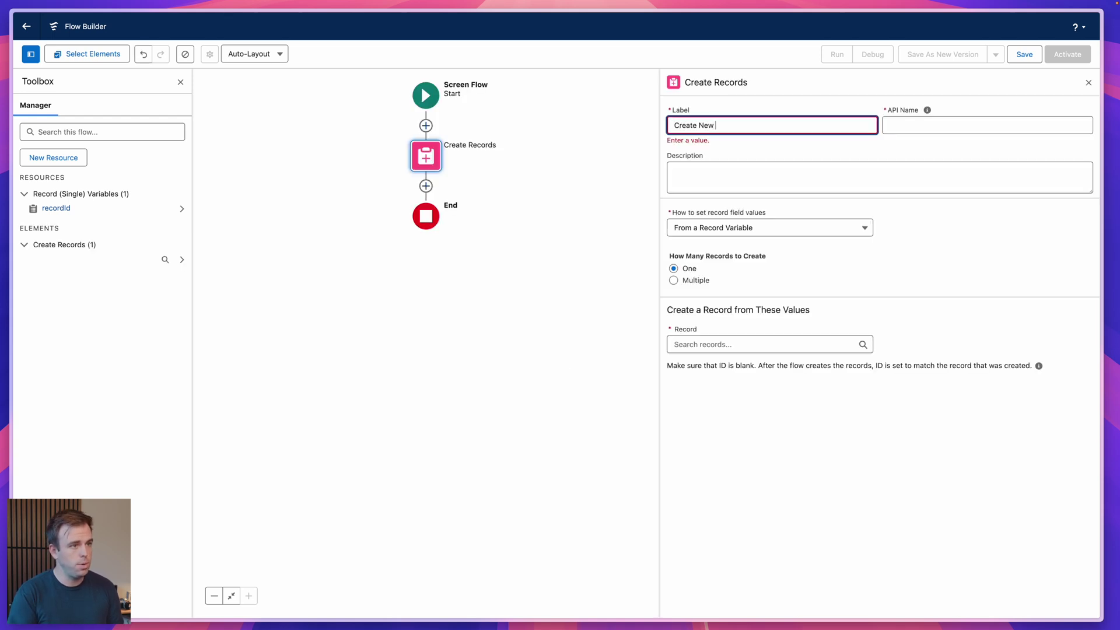
text(Opportunity)
click(716, 225)
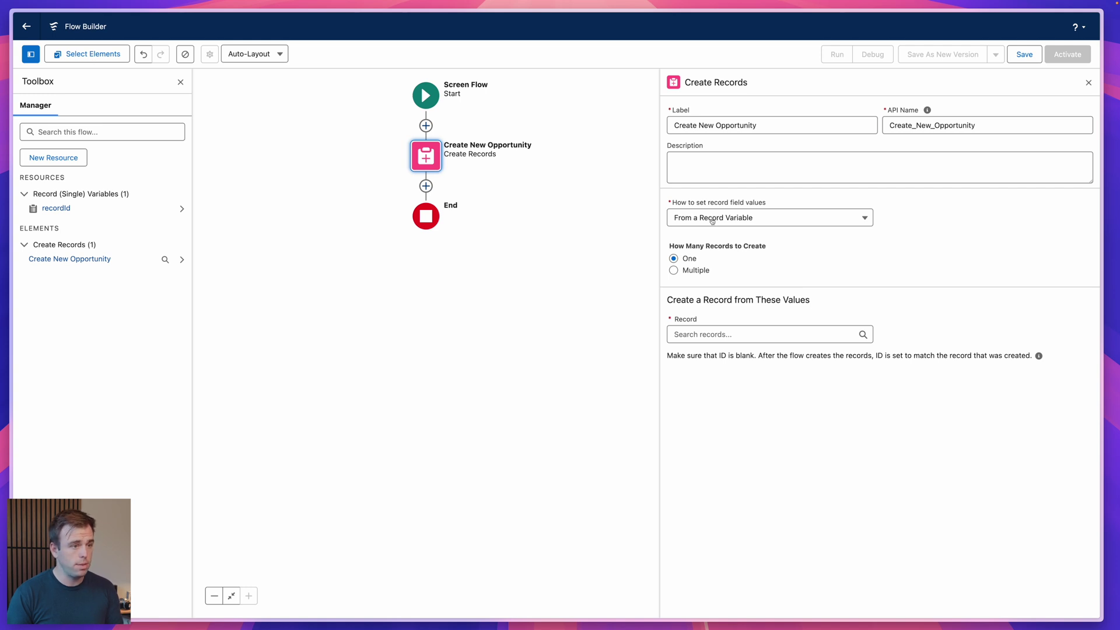
click(723, 334)
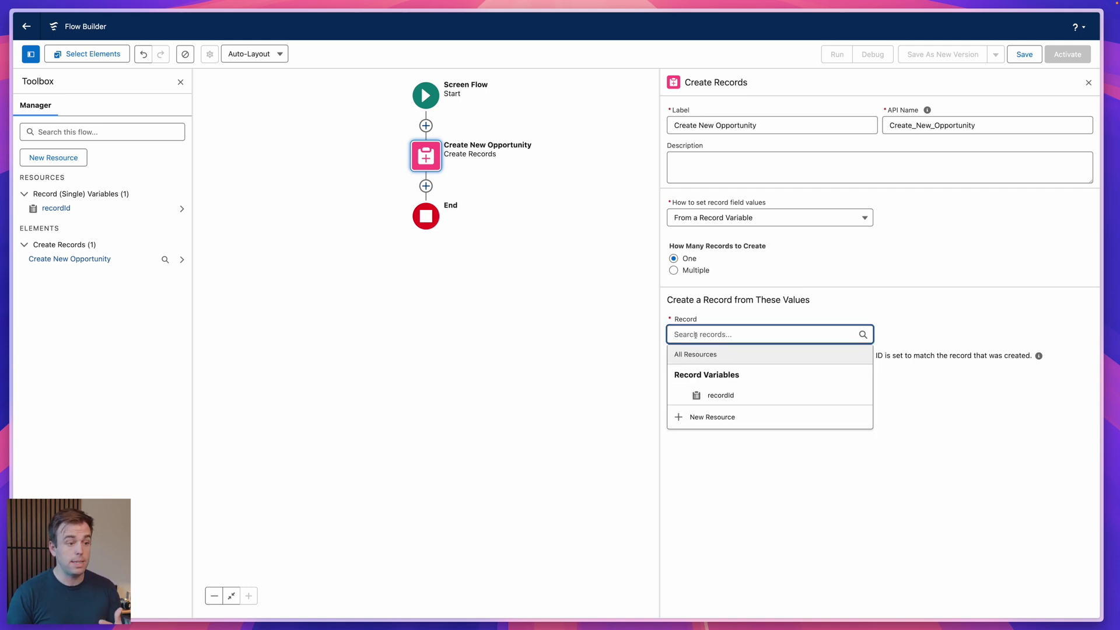
click(725, 396)
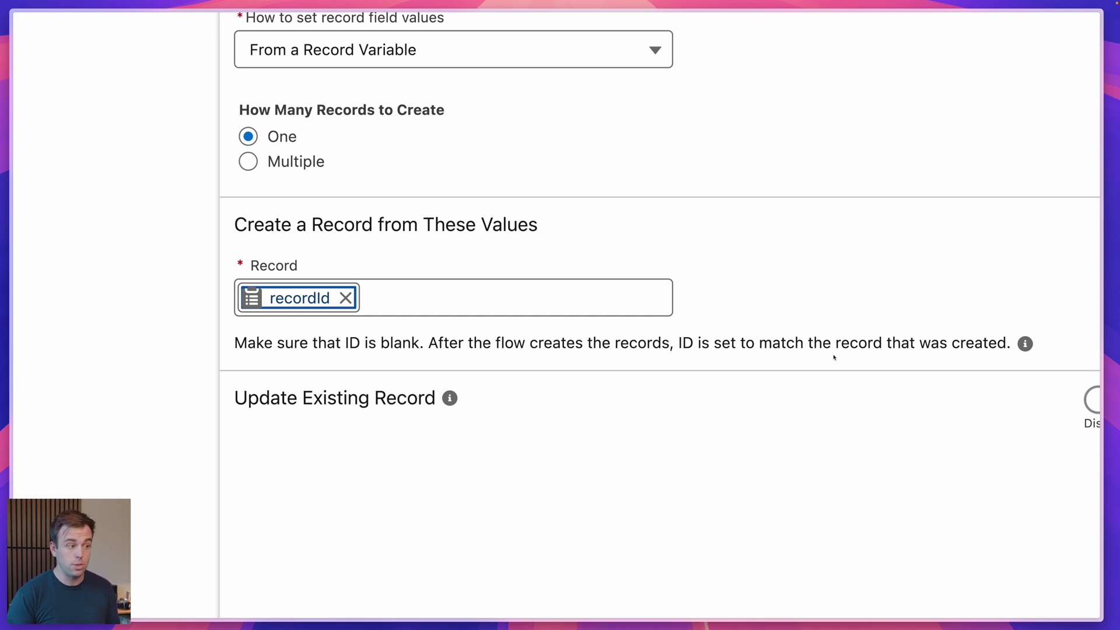
- Highlight the note that the record's ID must be blank before creating it
drag(344, 344, 423, 345)
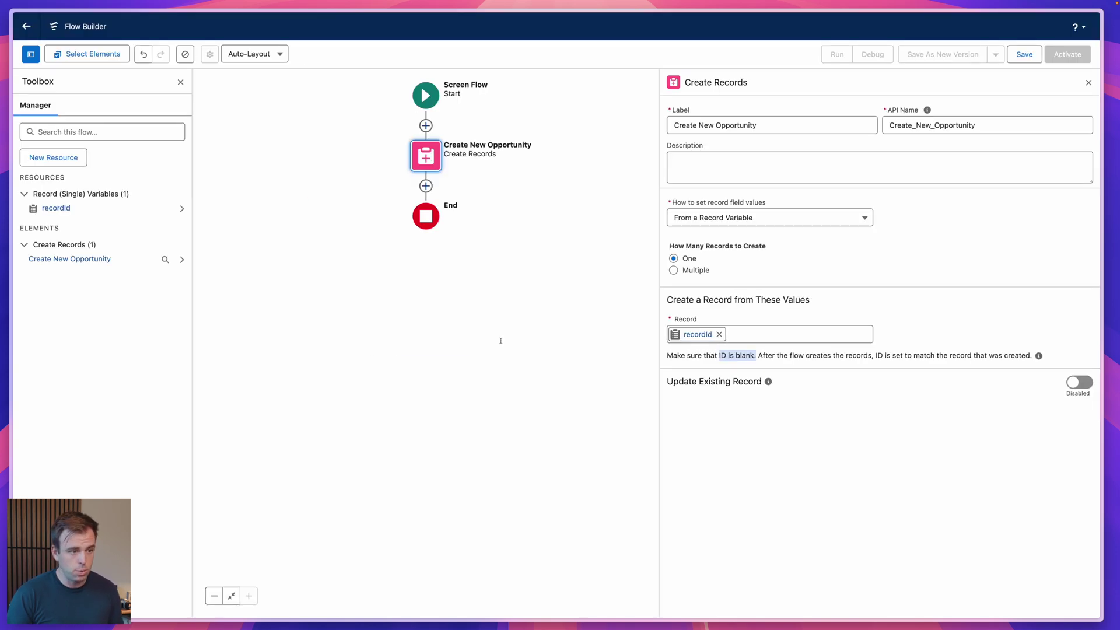
triple_click(718, 380)
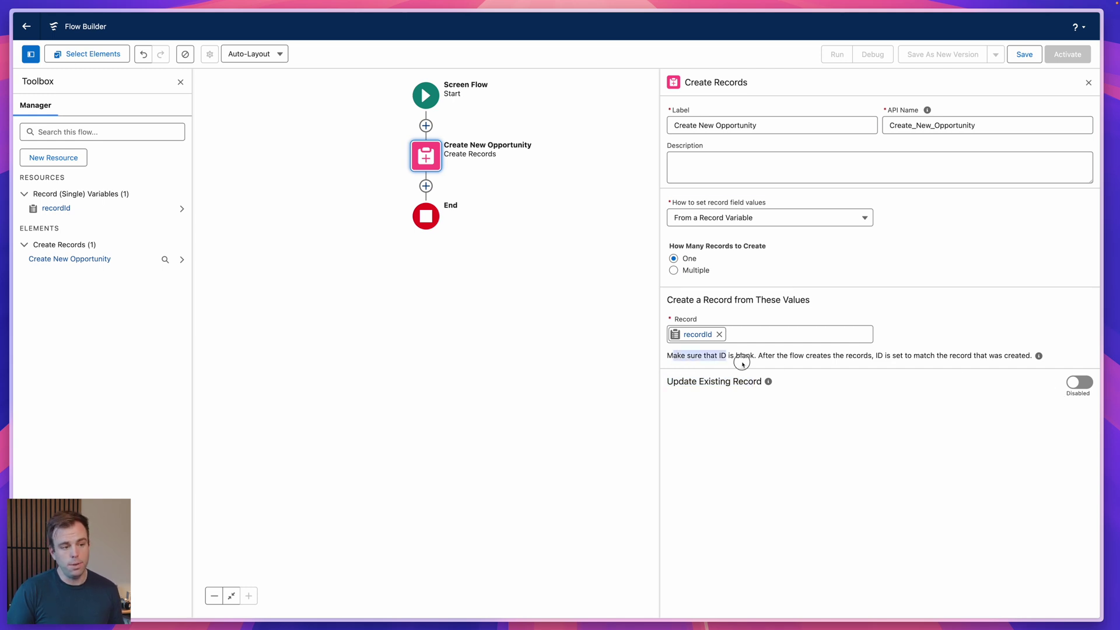
drag(719, 355, 765, 356)
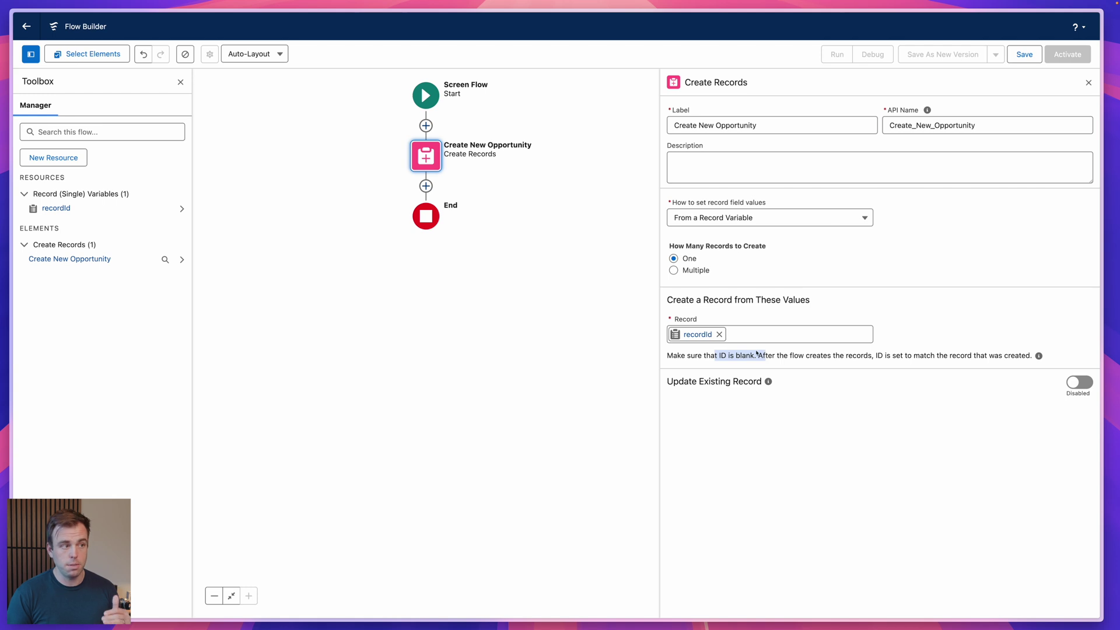
- Insert an Assignment labelled 'CLear Record ID' before Create New Opportunity
click(425, 126)
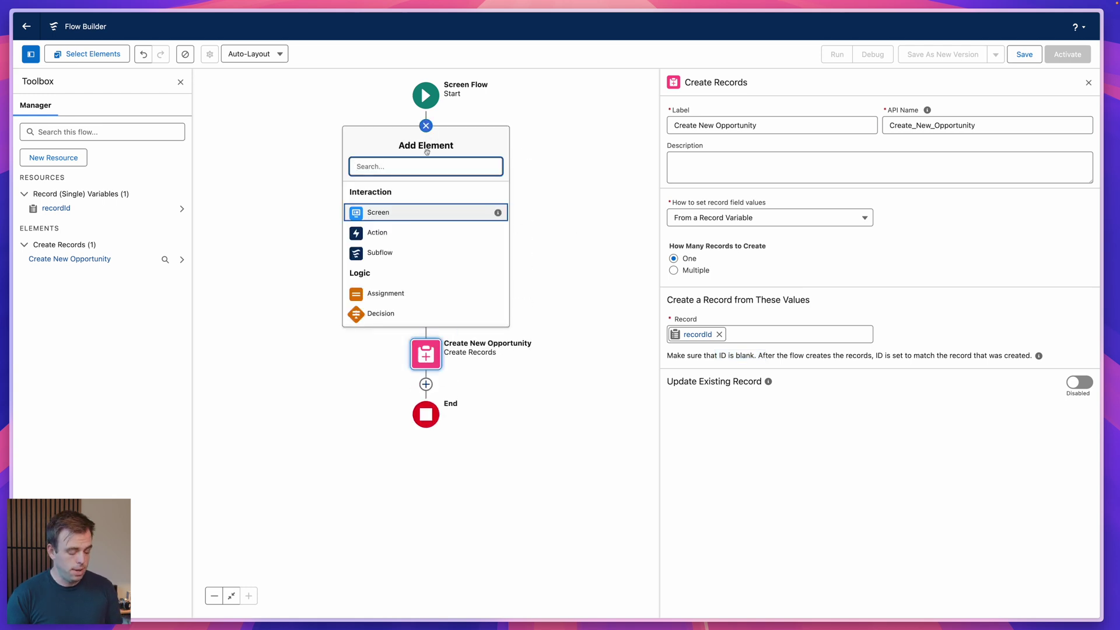
text(ass)
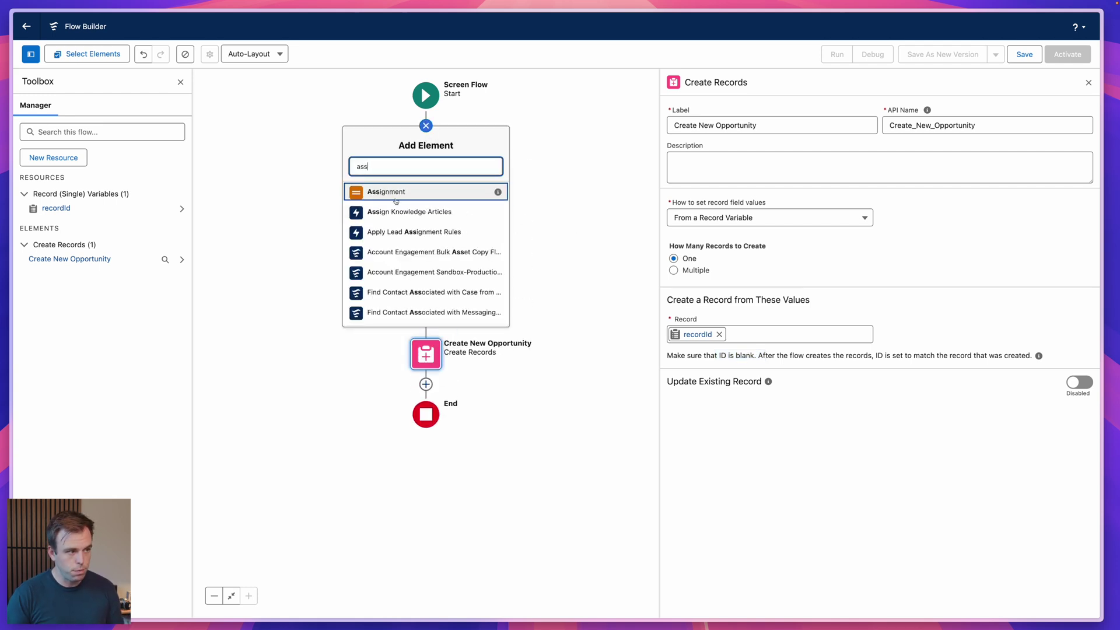
click(395, 198)
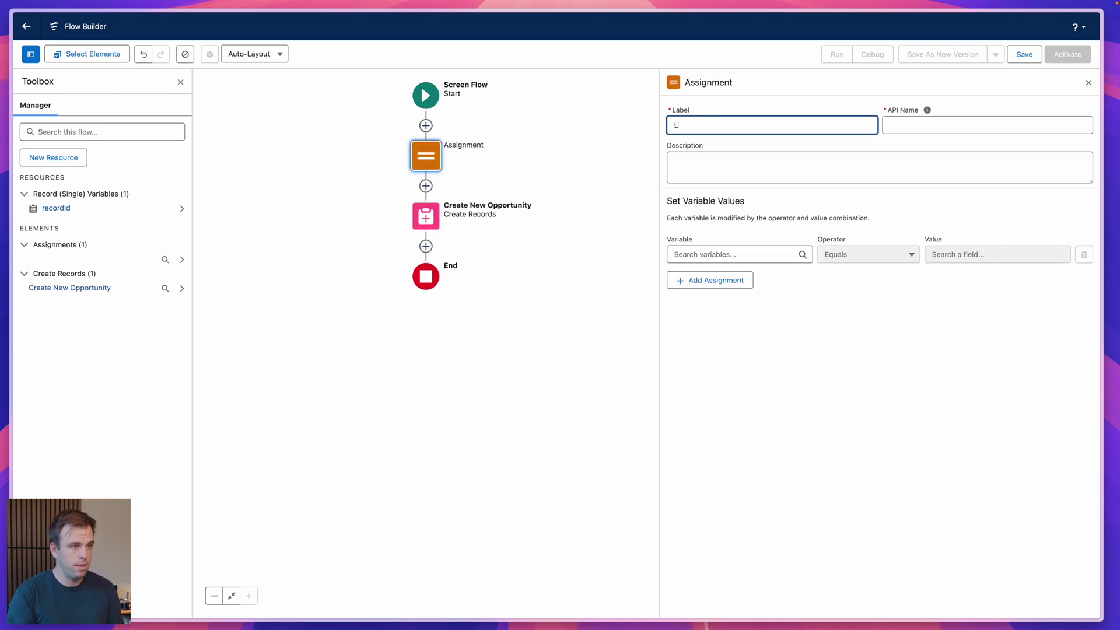
text(C)
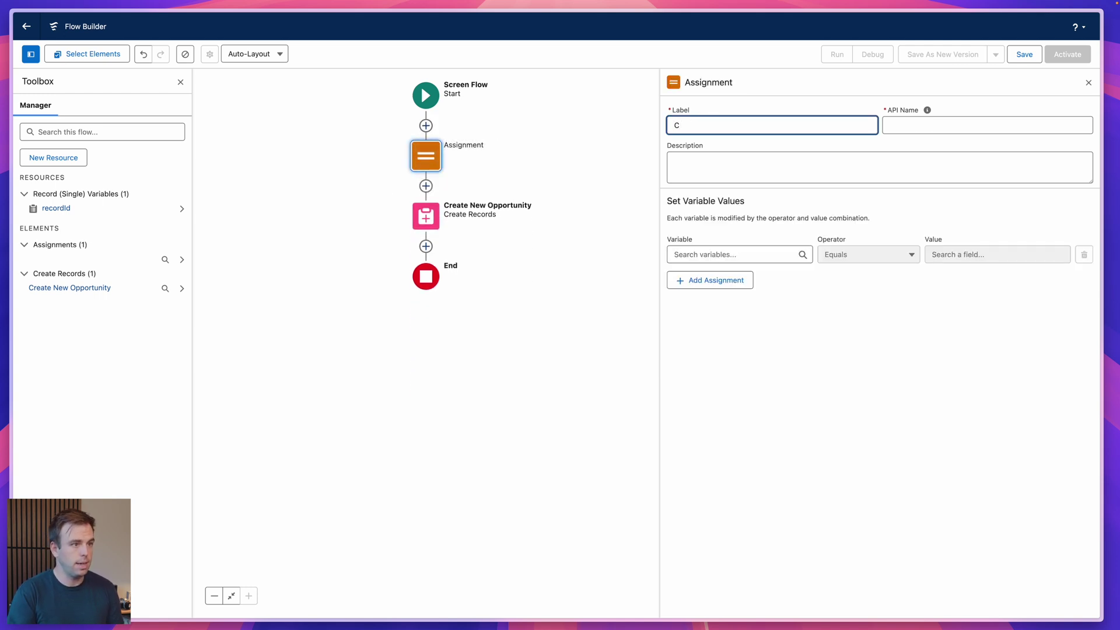
text(Lear Record ID)
click(726, 230)
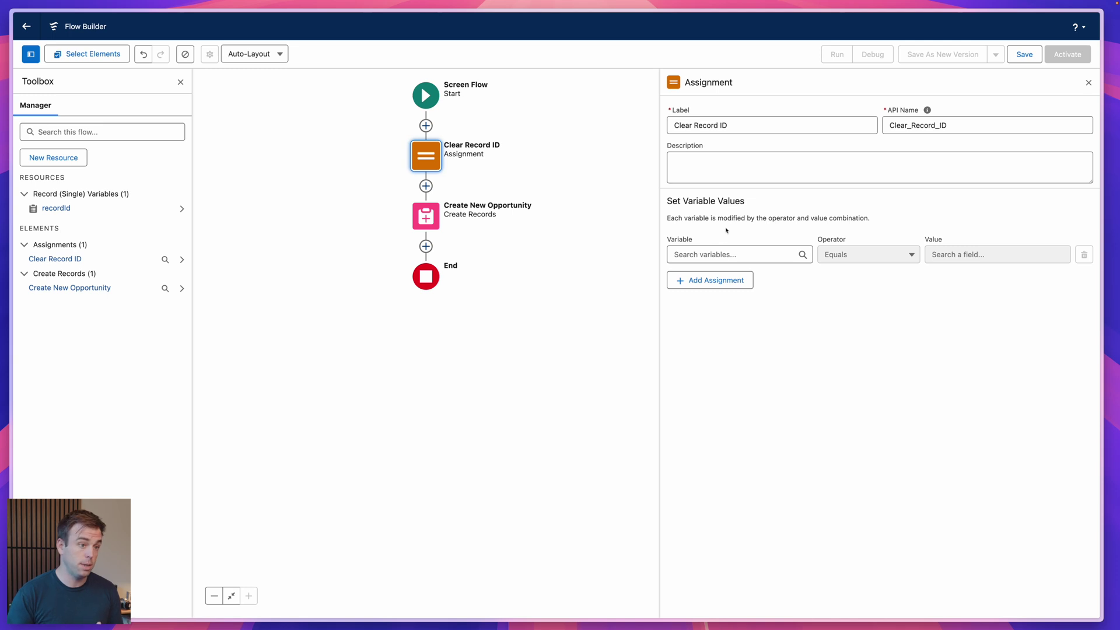
- Assign recordId > Opportunity ID a blank value and close the assignment settings
click(714, 255)
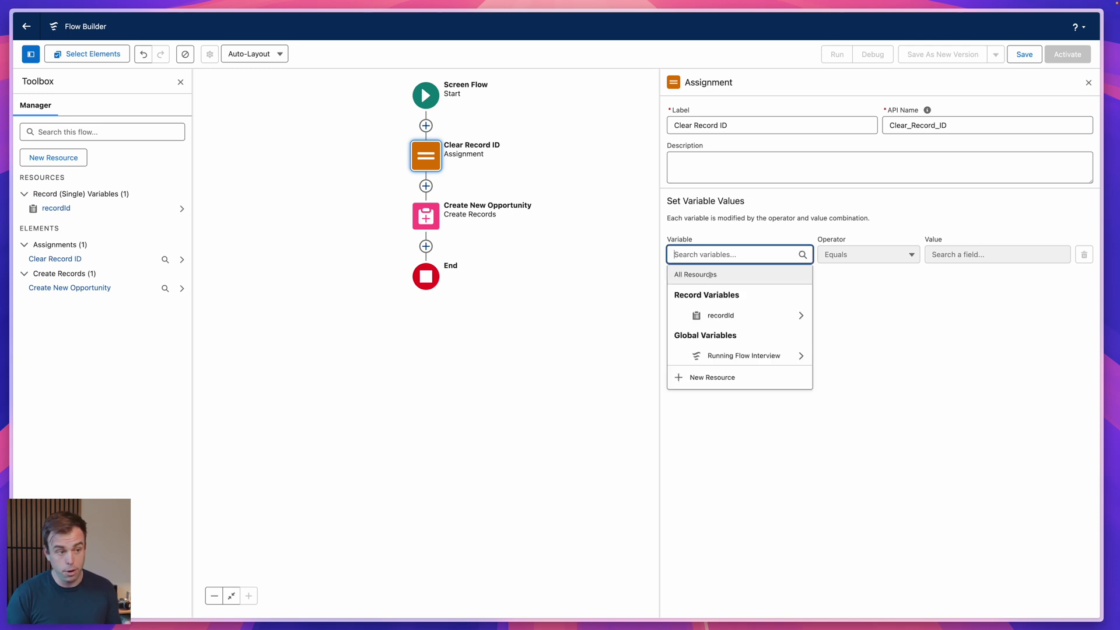
click(735, 311)
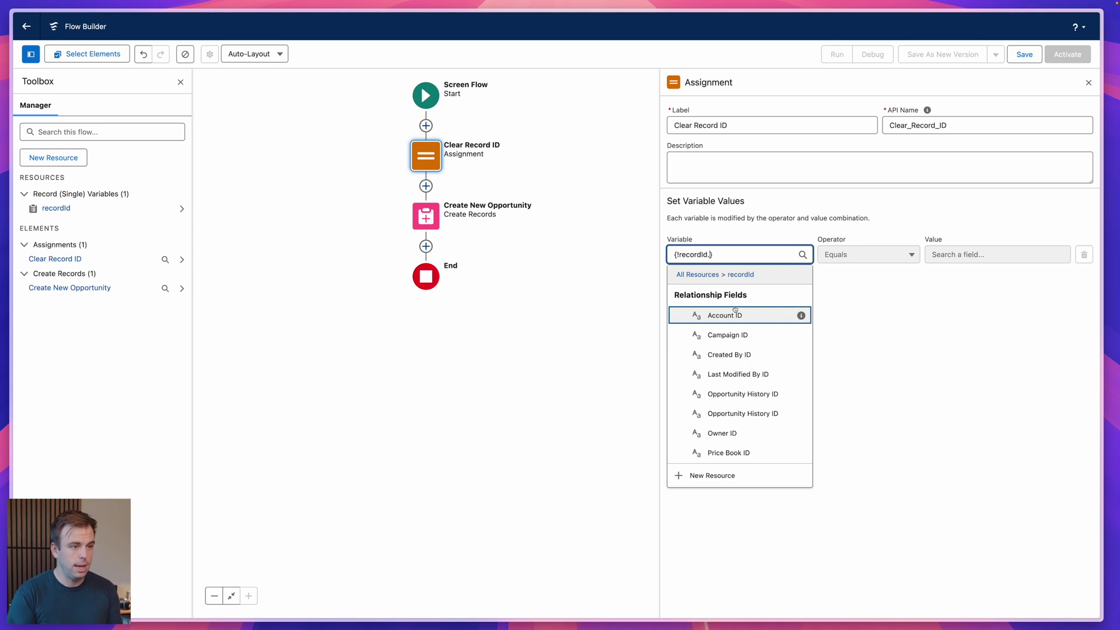
text(id)
scroll(729, 354, down, 3)
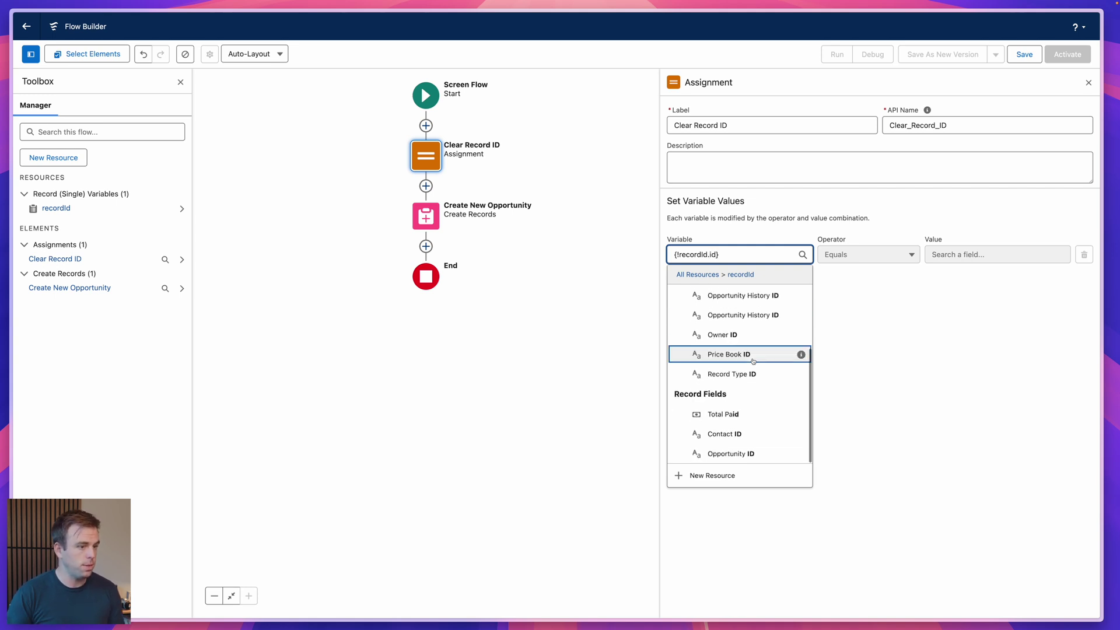
click(720, 459)
click(729, 254)
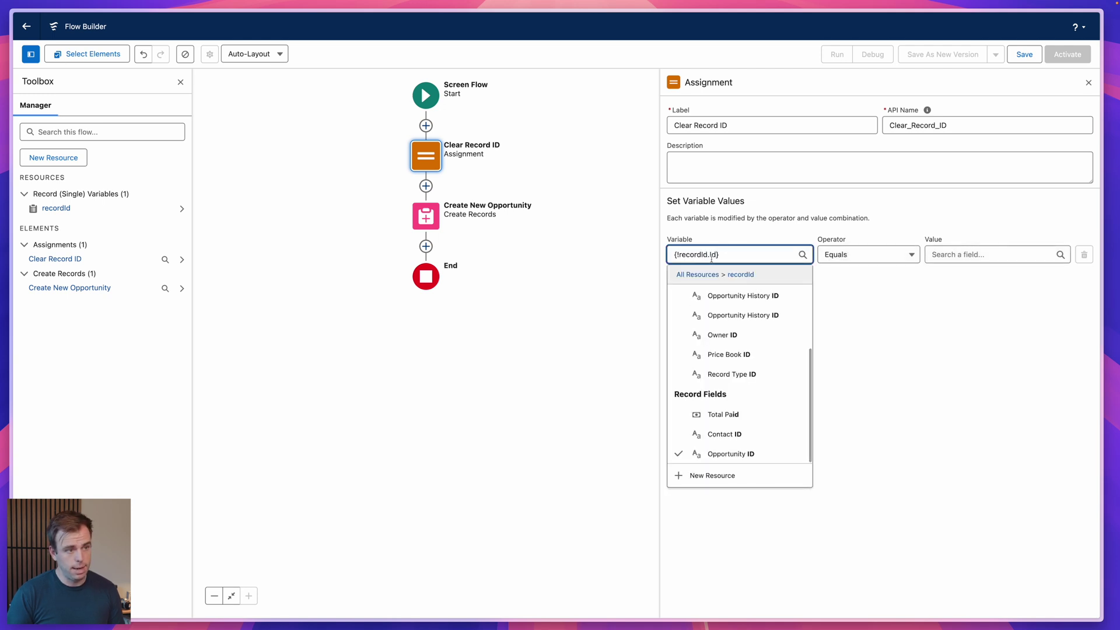
double_click(713, 255)
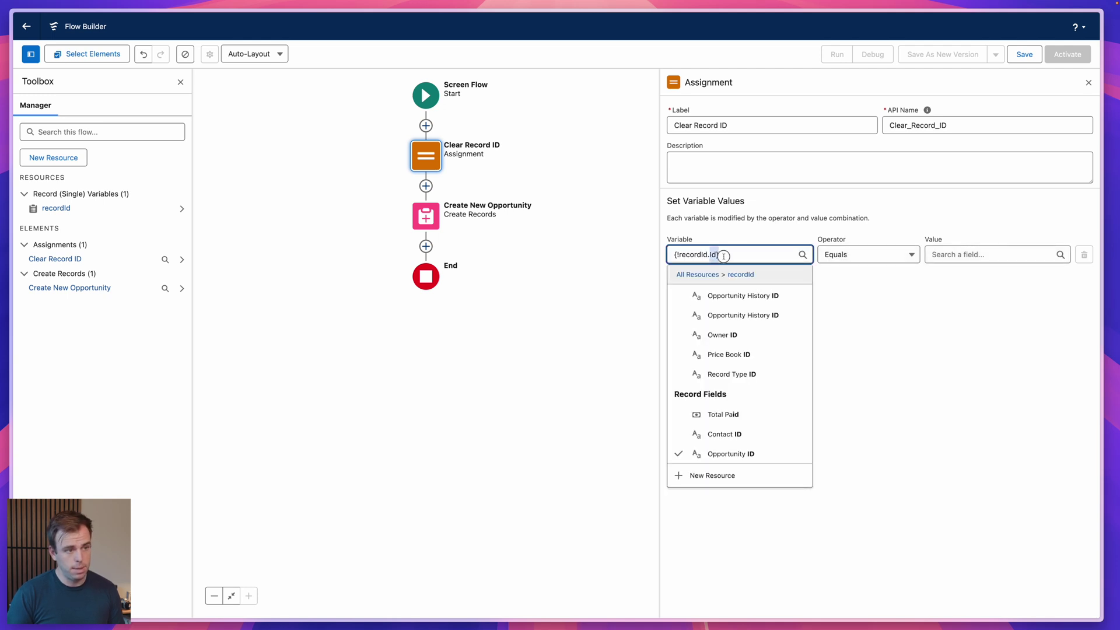
click(866, 299)
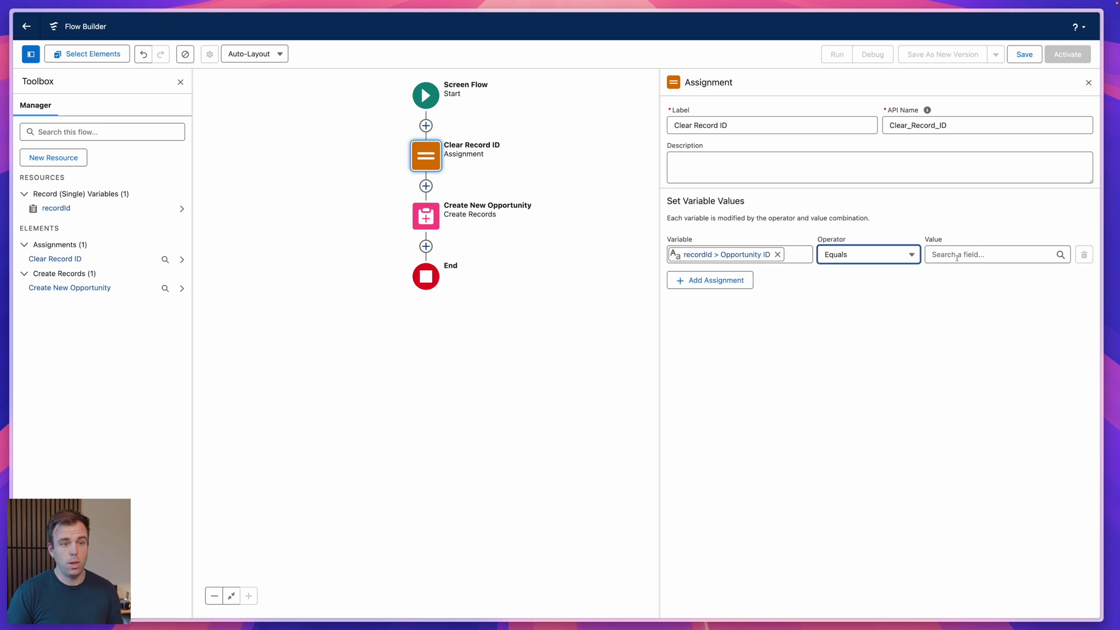
key(Escape)
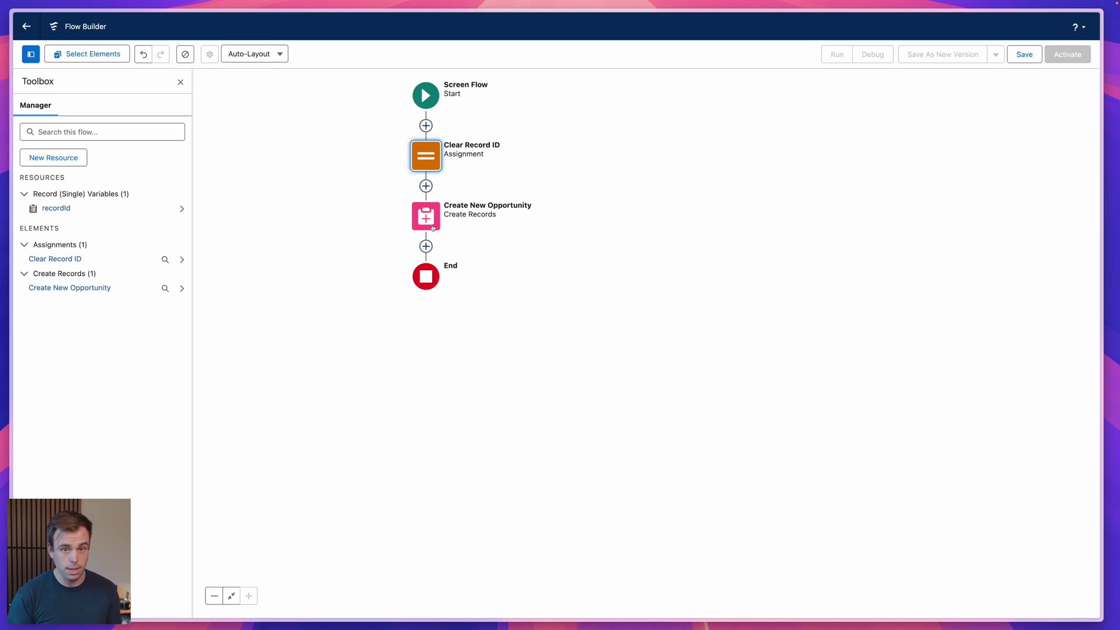
double_click(428, 158)
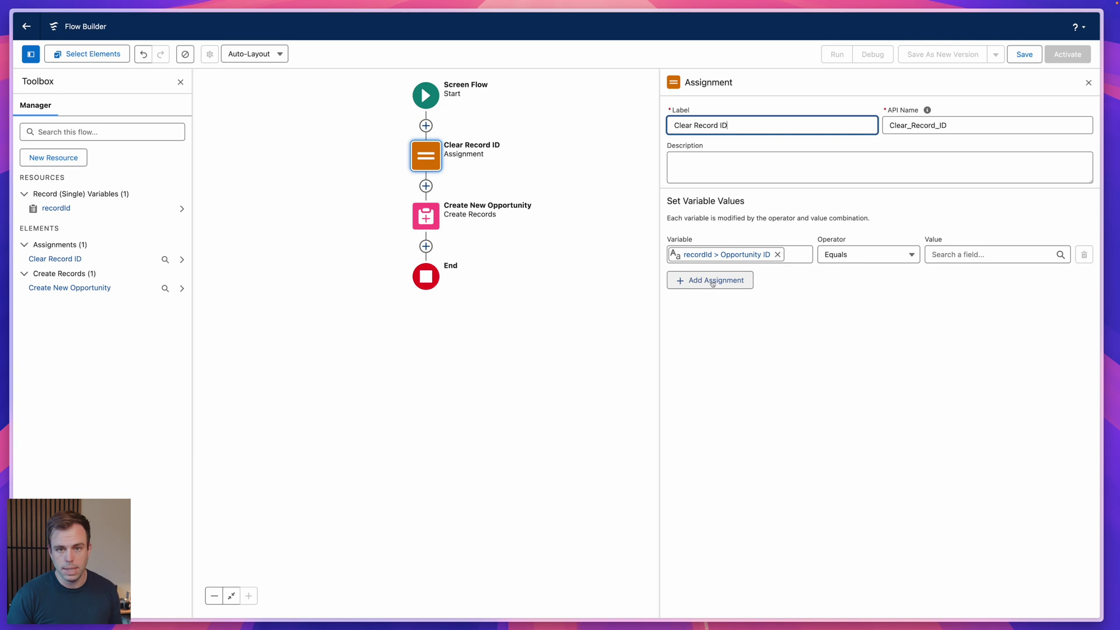
- Add a second assignment row for recordId > Close Date and start a new resource for its value
click(712, 281)
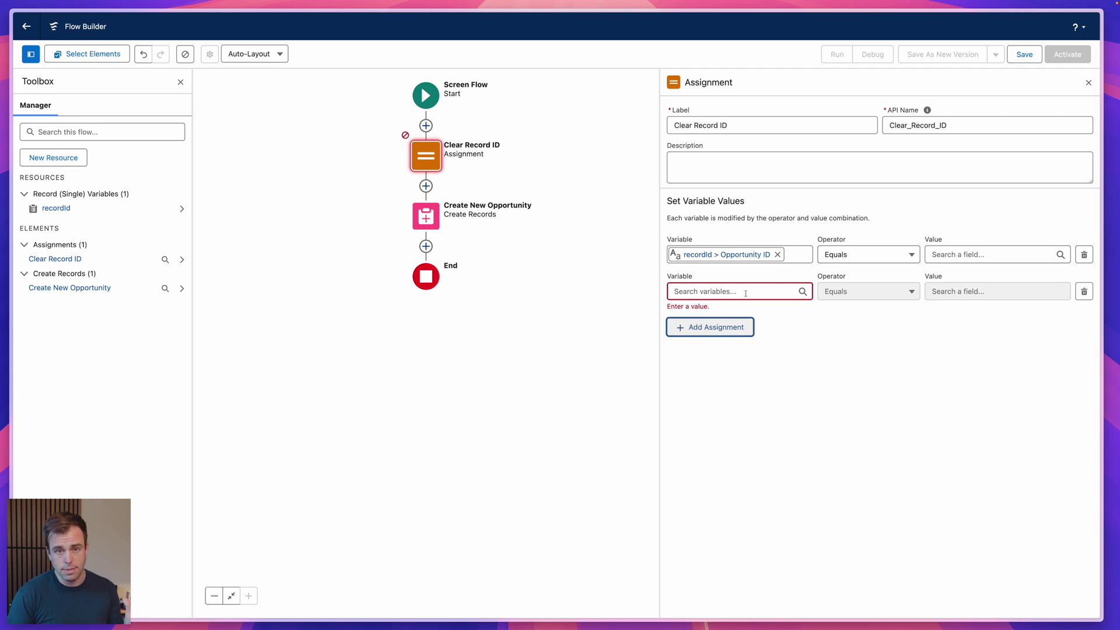
click(745, 293)
click(745, 350)
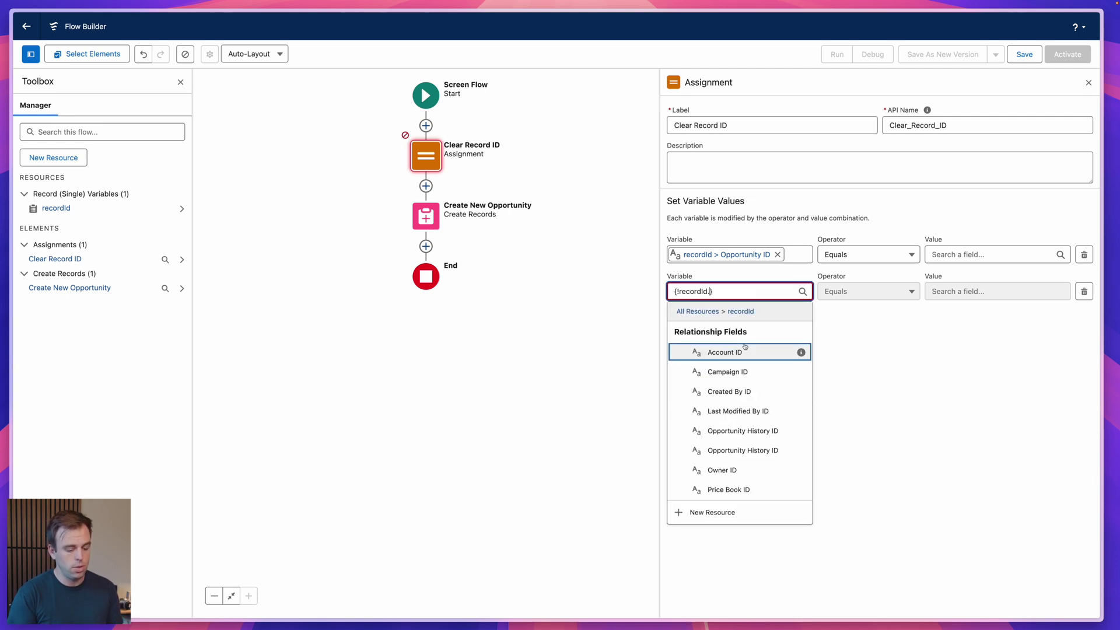
text(close)
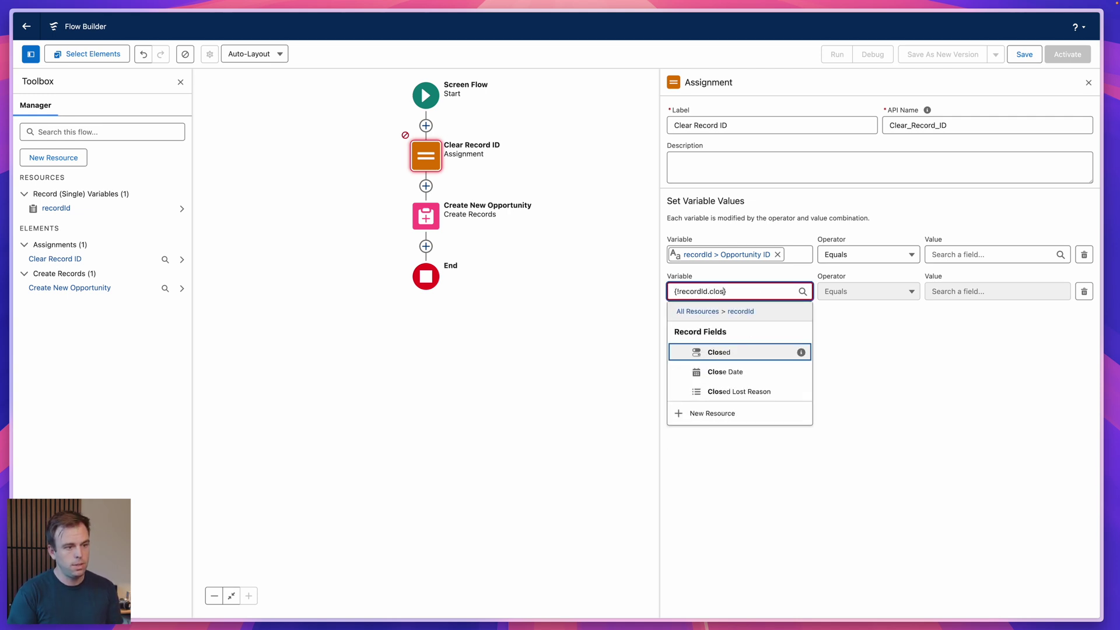
click(749, 371)
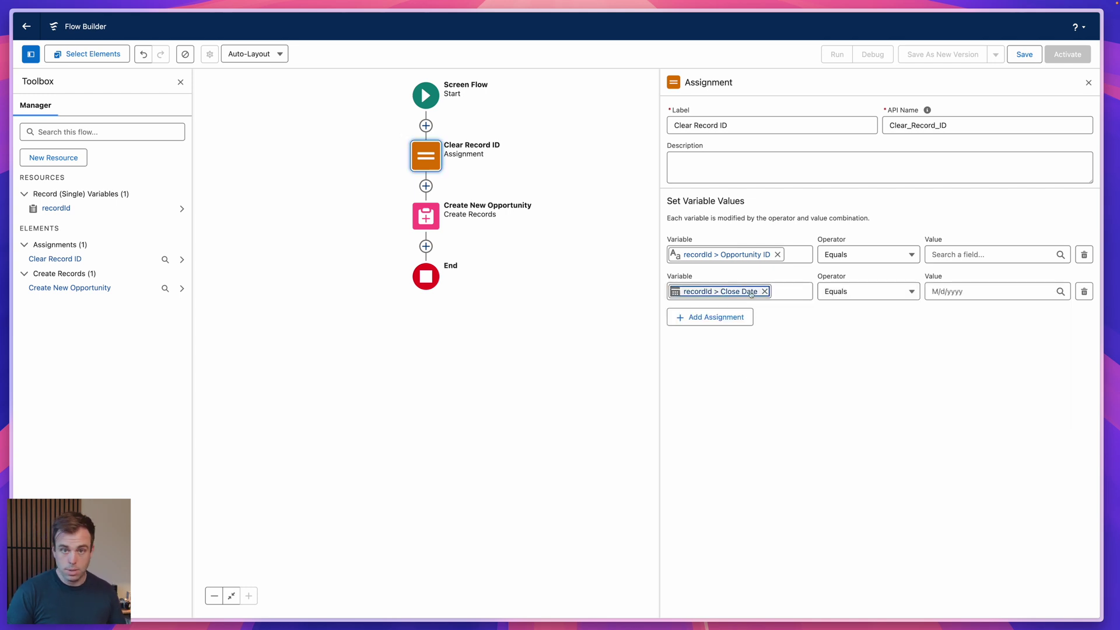
click(943, 290)
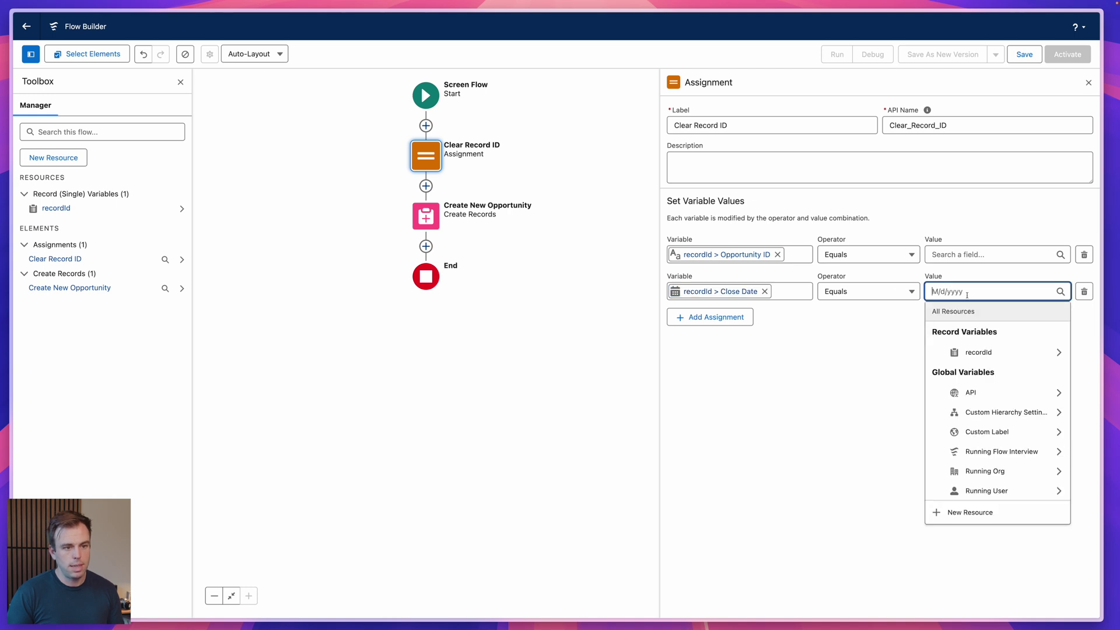
click(973, 512)
- Create the Date formula todayPlus30Days as TODAY()+30, check syntax, and use it for Close Date
click(418, 268)
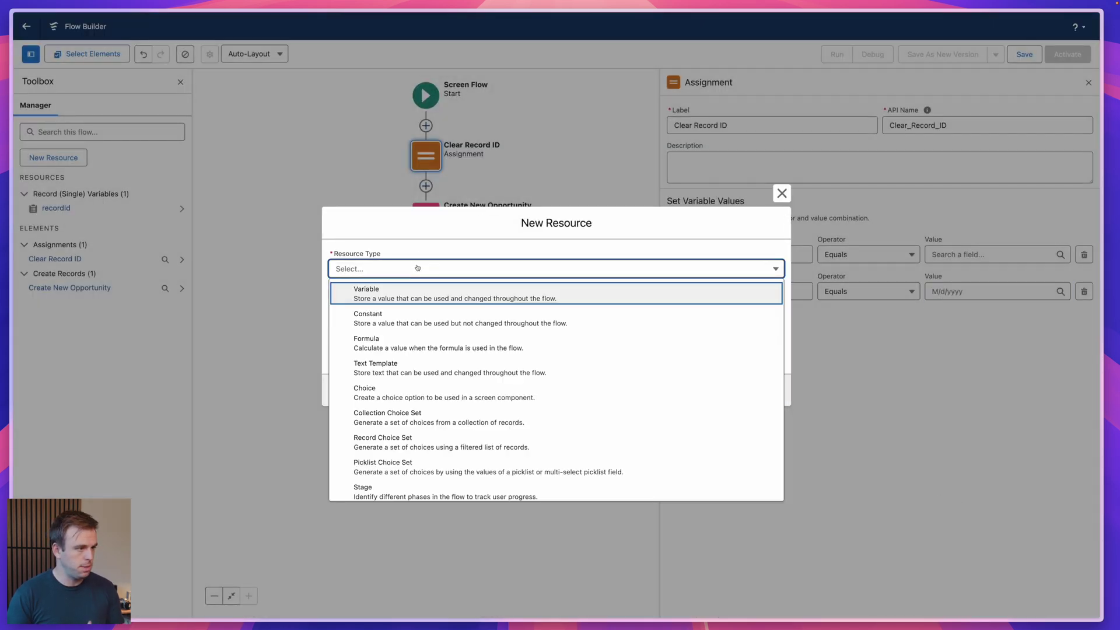
click(418, 344)
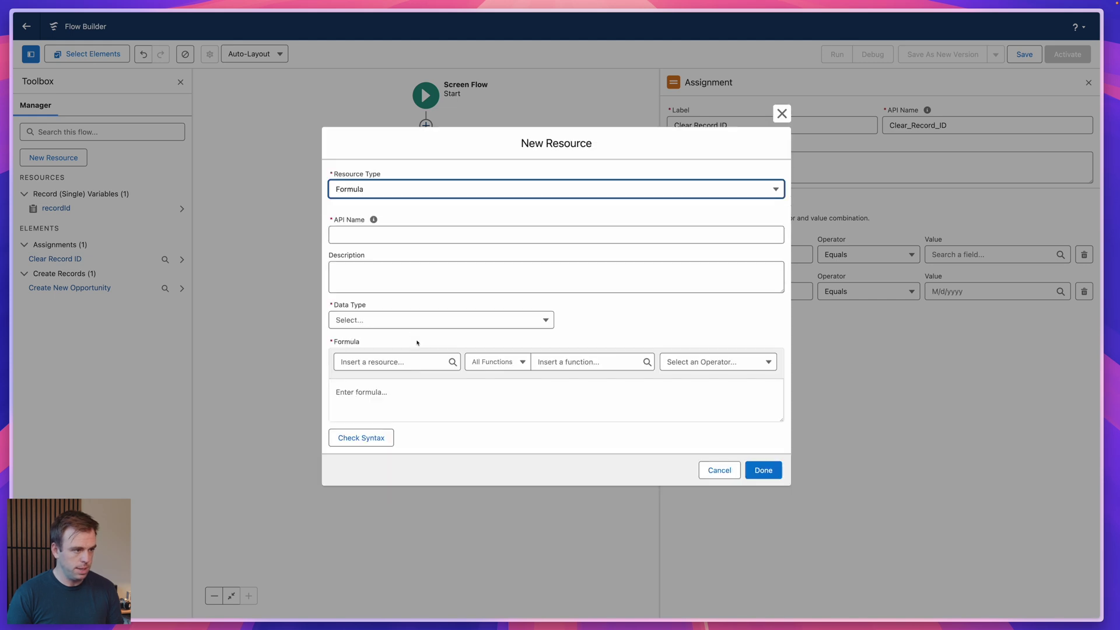
click(379, 235)
text(todayPl)
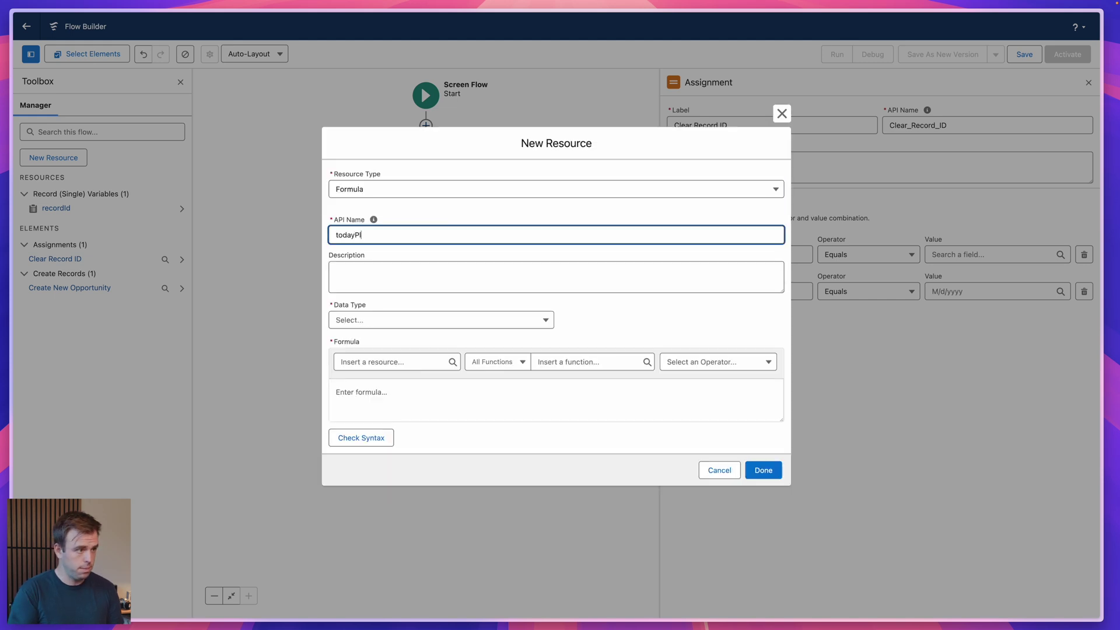
text(us30Days)
click(379, 319)
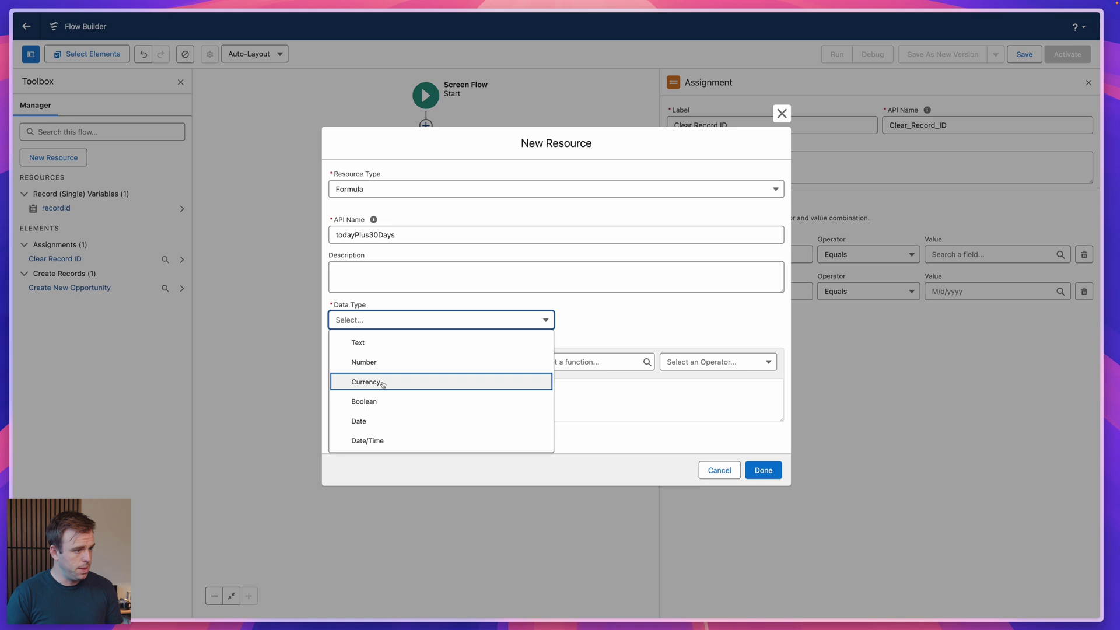
click(379, 418)
click(402, 394)
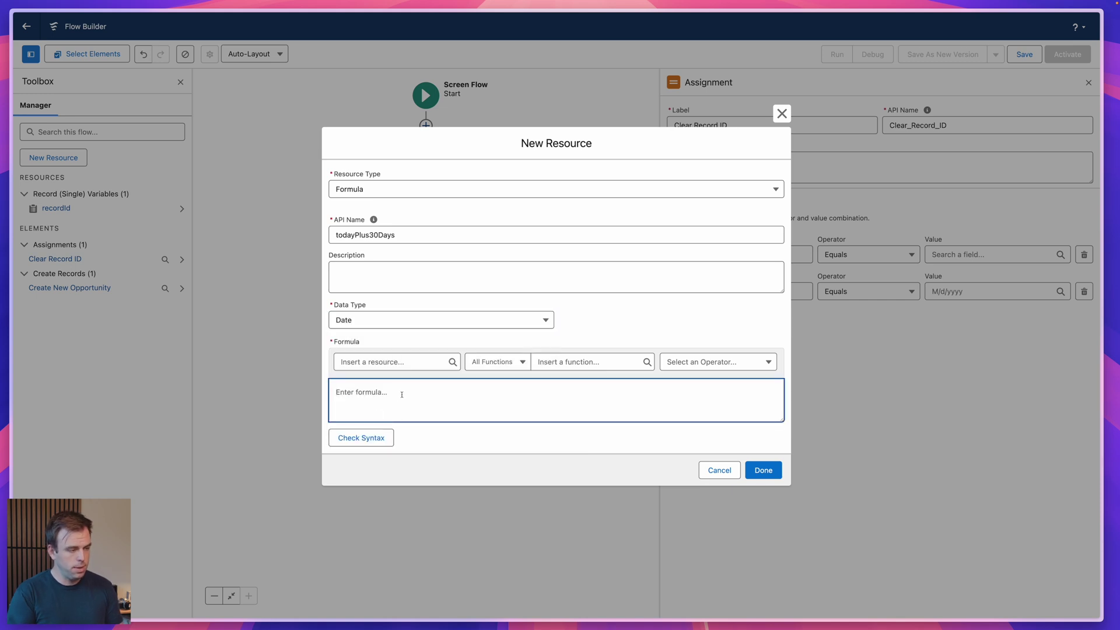
text(TODAY())
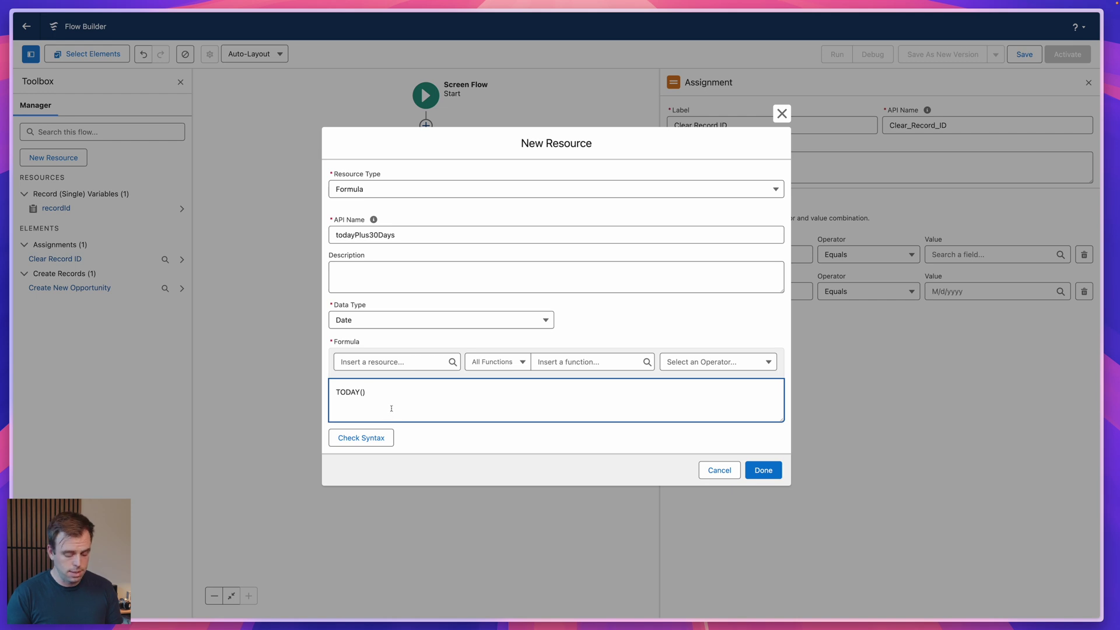
text(+30)
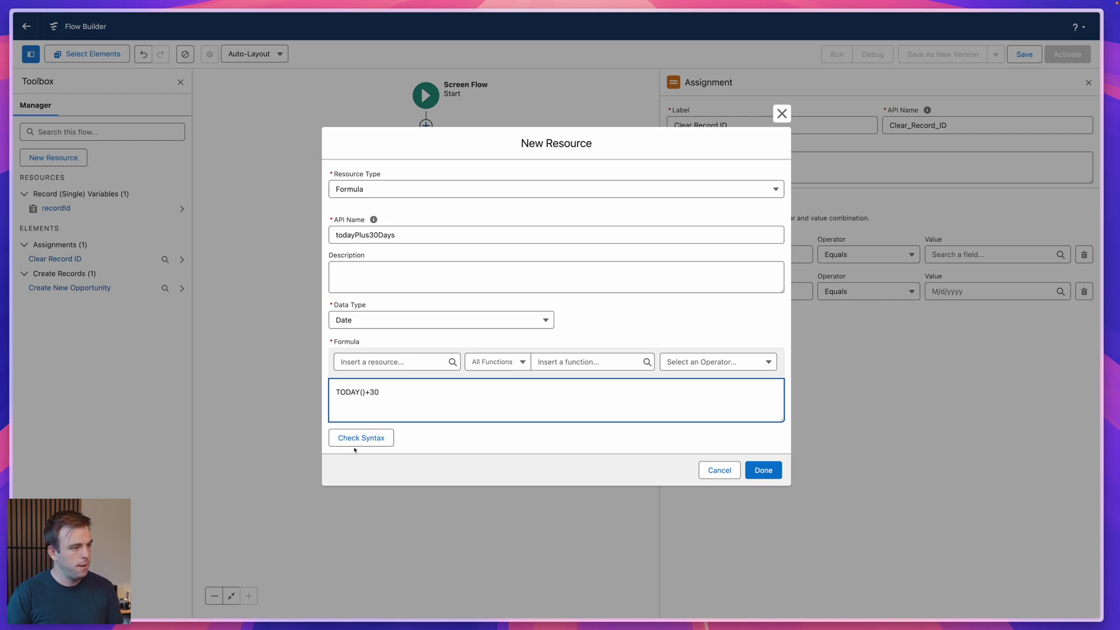
click(357, 438)
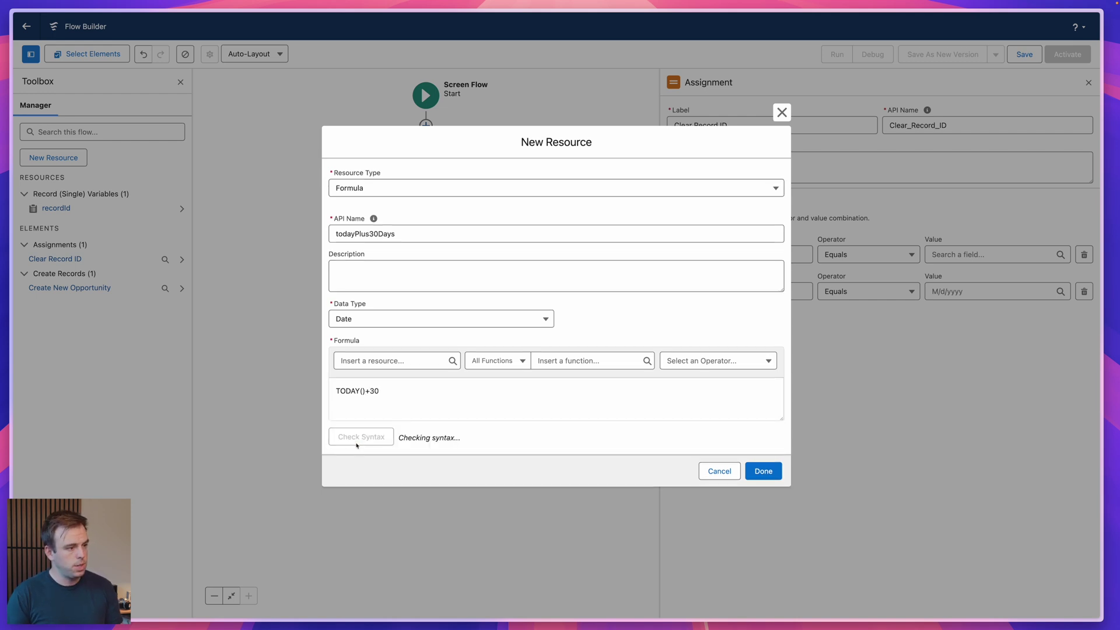
click(771, 472)
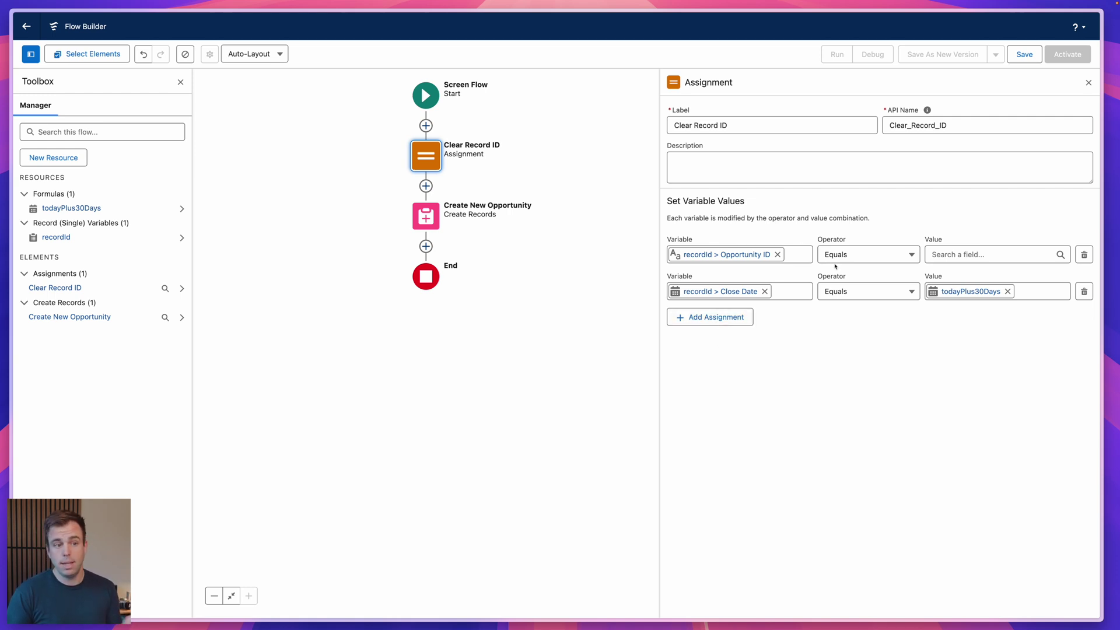
- Save the flow labelled 'Opportunity - Custom Close Button' with an auto-filled API name
key(ctrl+s)
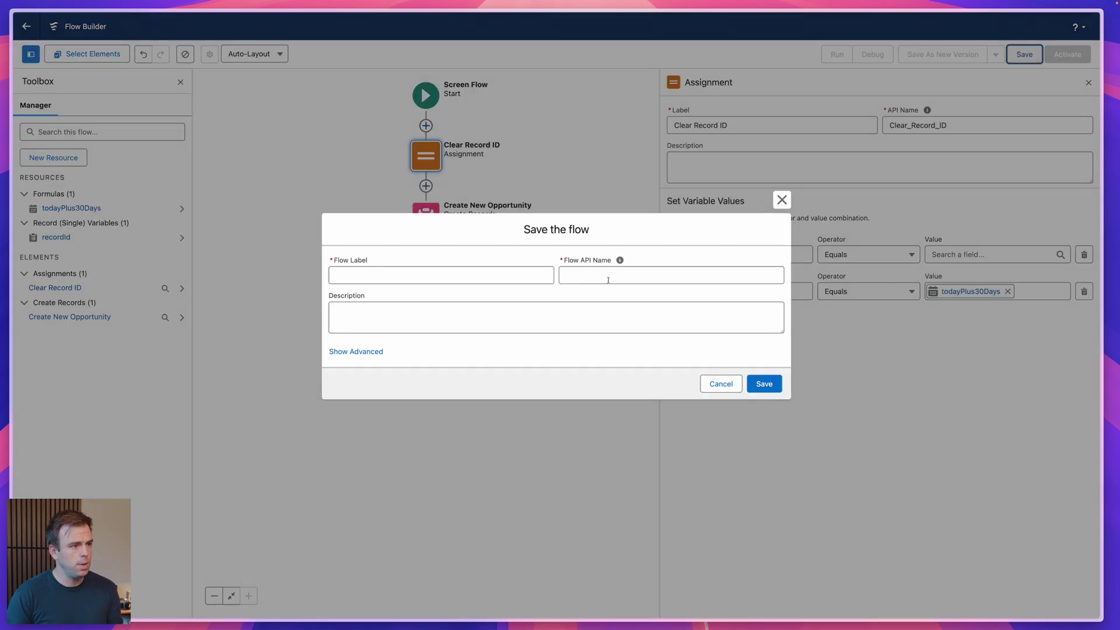
click(454, 279)
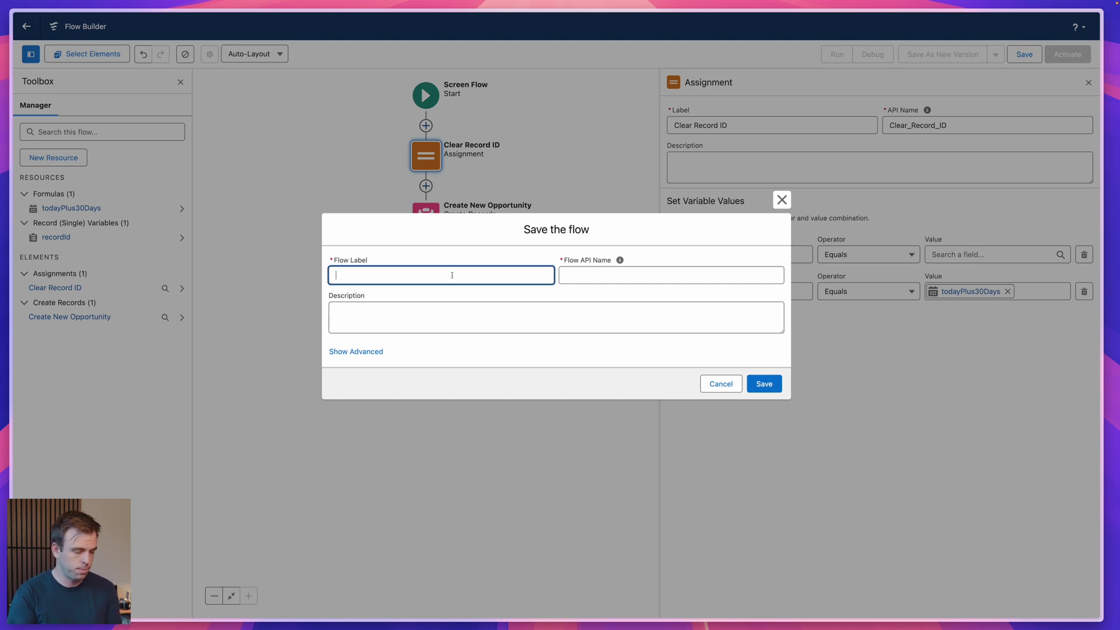
text(Opportunity - Custom Clo)
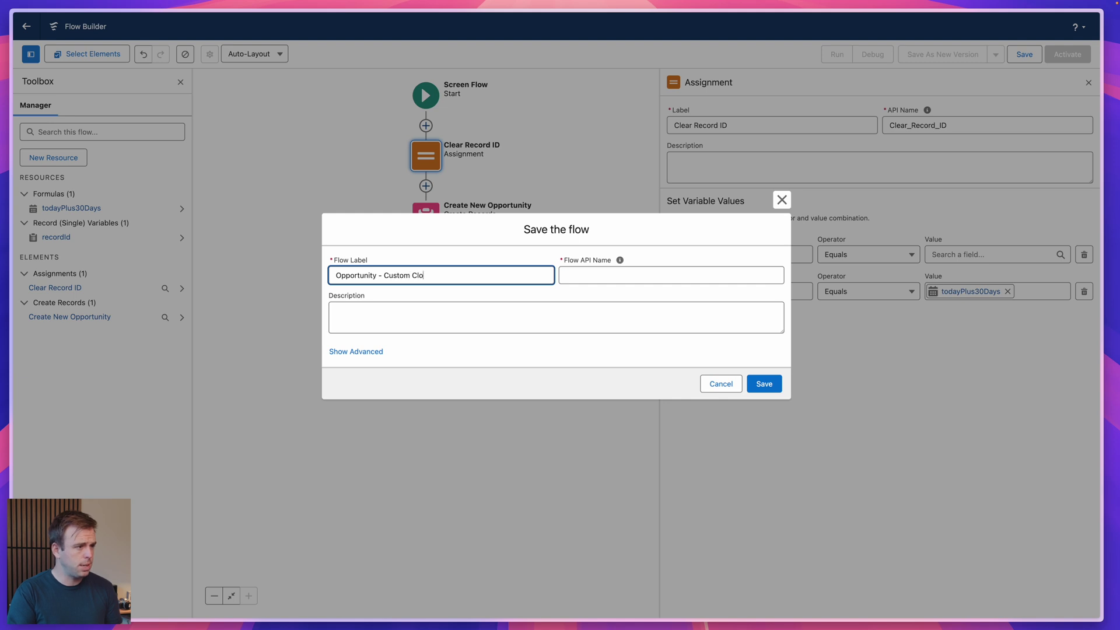
text(se Button)
key(Tab)
click(764, 383)
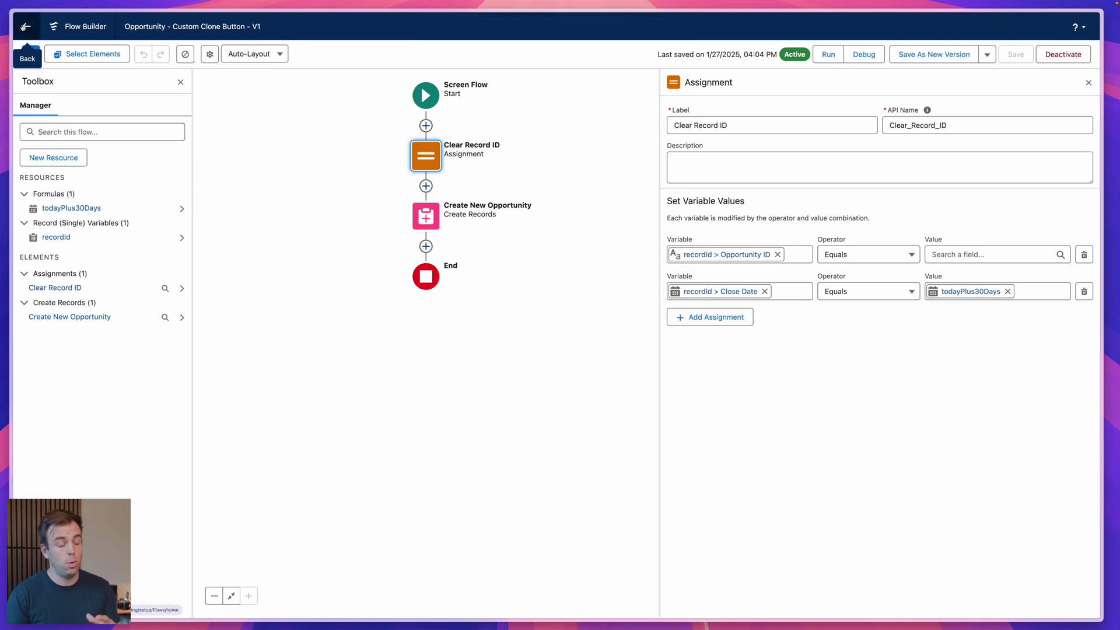
click(26, 26)
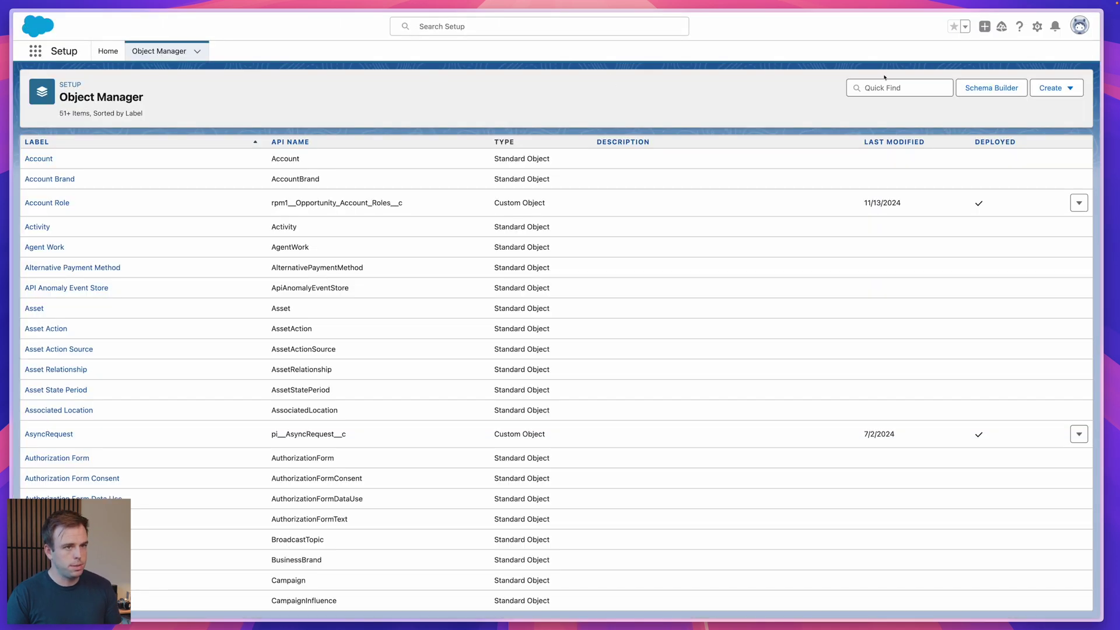
- Start a new action under the Opportunity object's Buttons, Links, and Actions
click(899, 87)
text(opp)
click(42, 158)
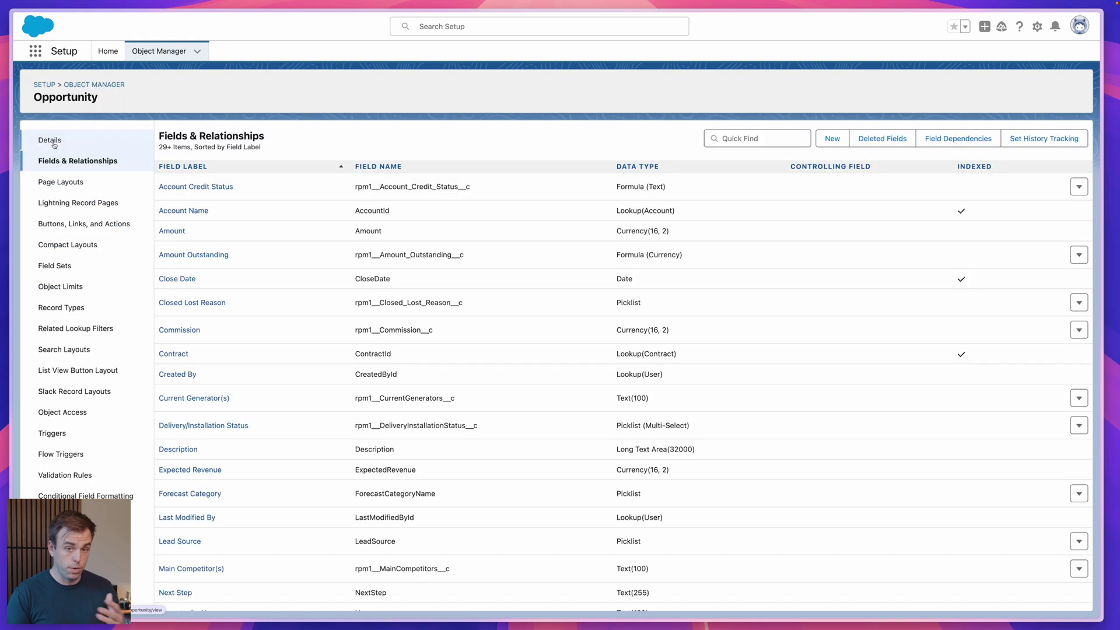
click(69, 227)
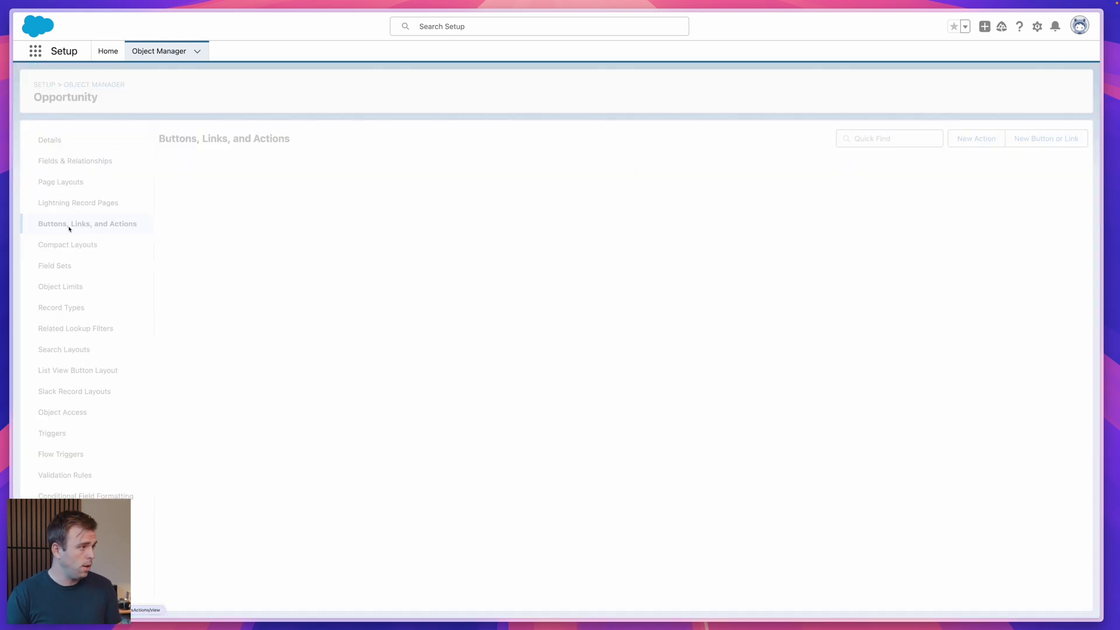
click(955, 137)
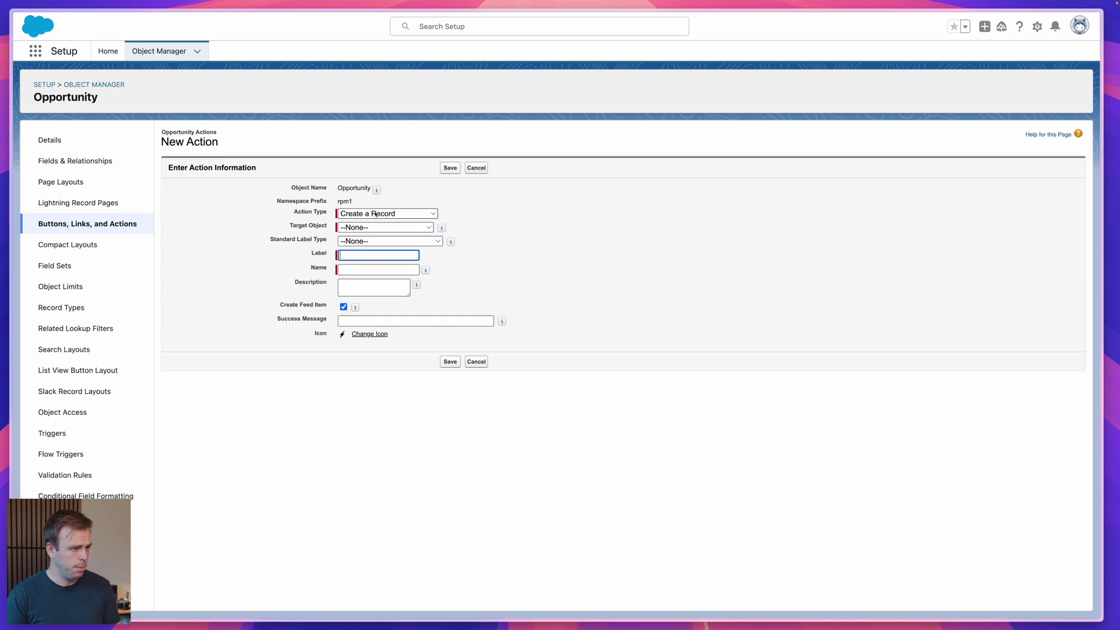
- Make it a Flow action for Opportunity - Custom Clone Button labelled 'Custom Clone' and save
click(375, 214)
click(367, 296)
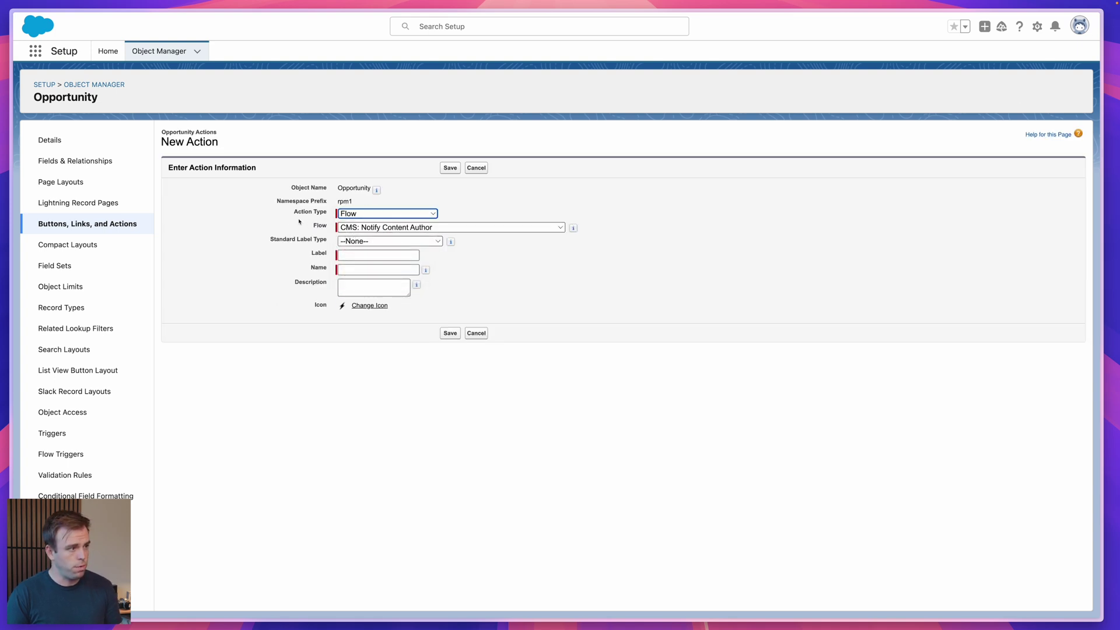
click(391, 228)
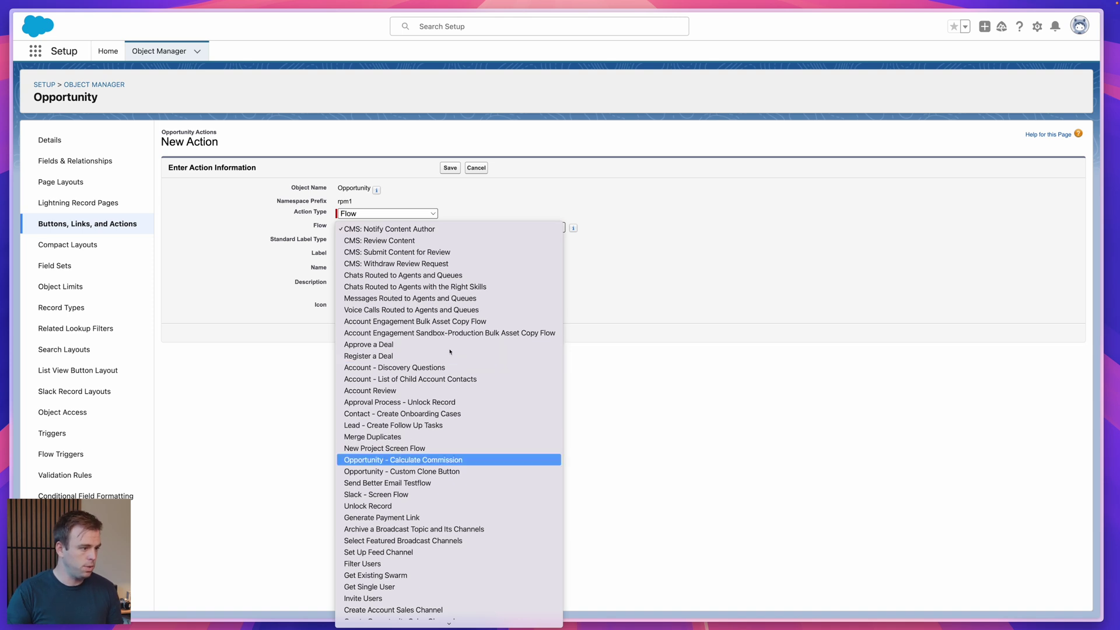
click(428, 472)
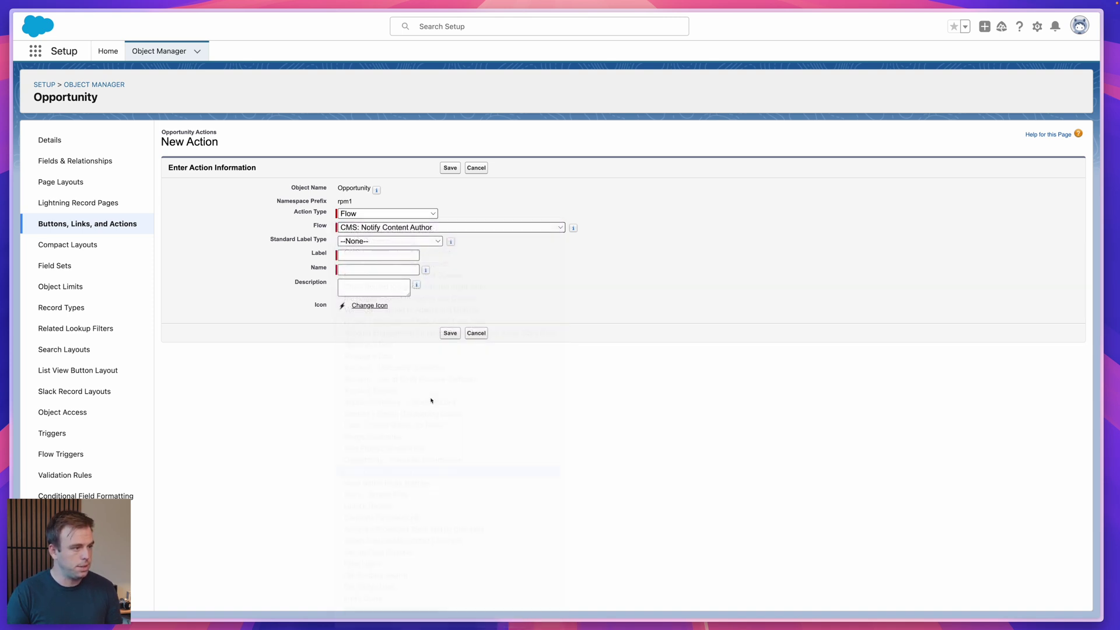
click(354, 256)
text(Custom Clone)
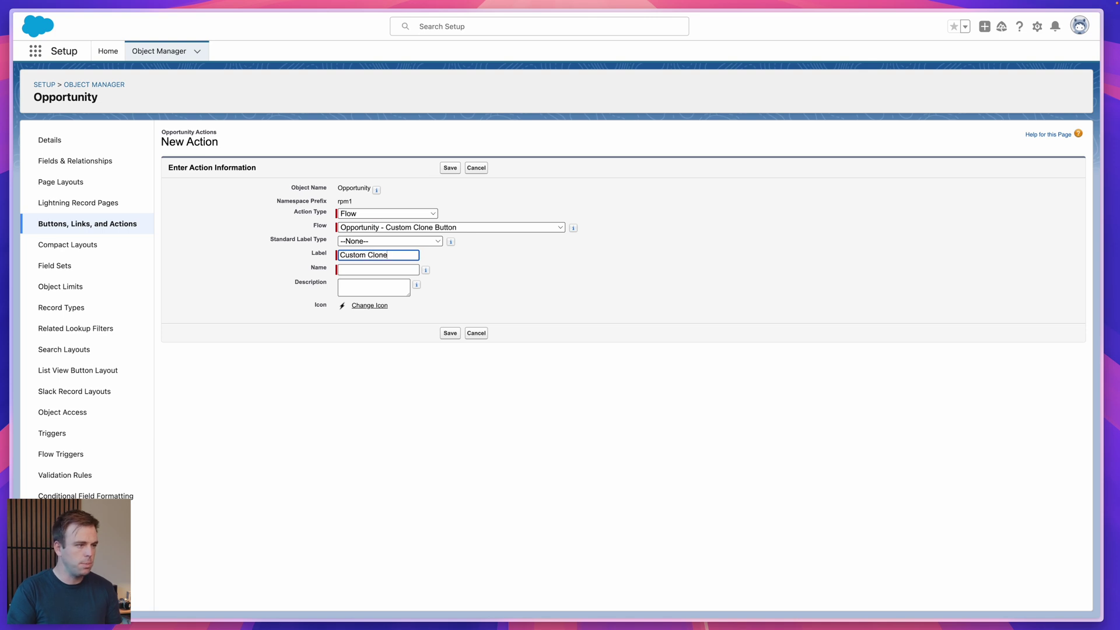
key(Tab)
key(Tab)
click(461, 334)
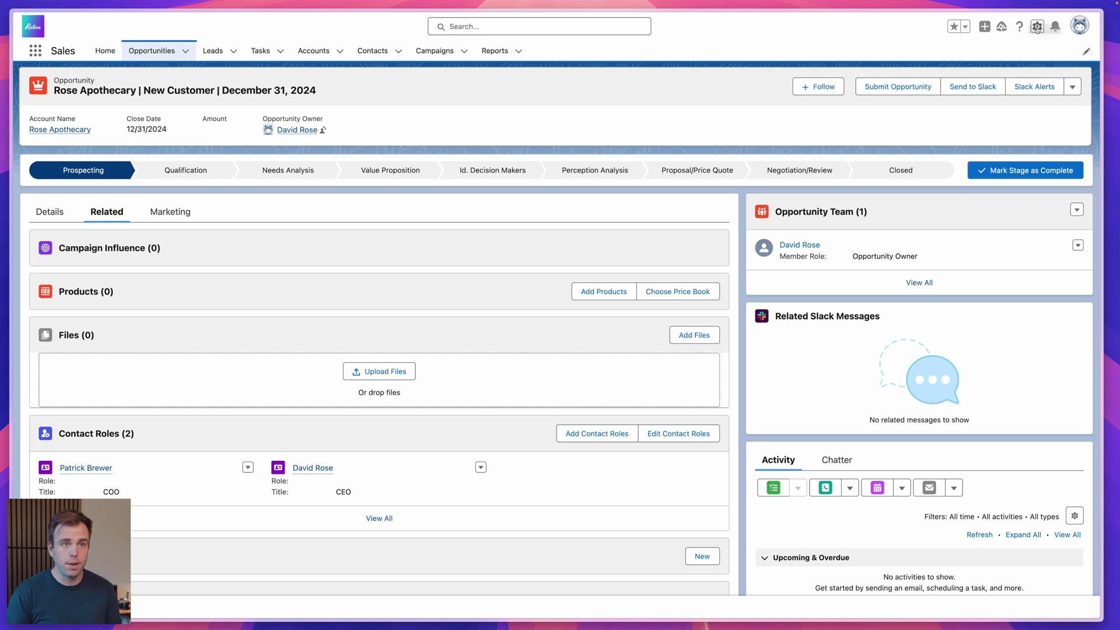
- Upgrade the Highlights Panel to dynamic actions migrated from Opportunity Layout
click(1038, 27)
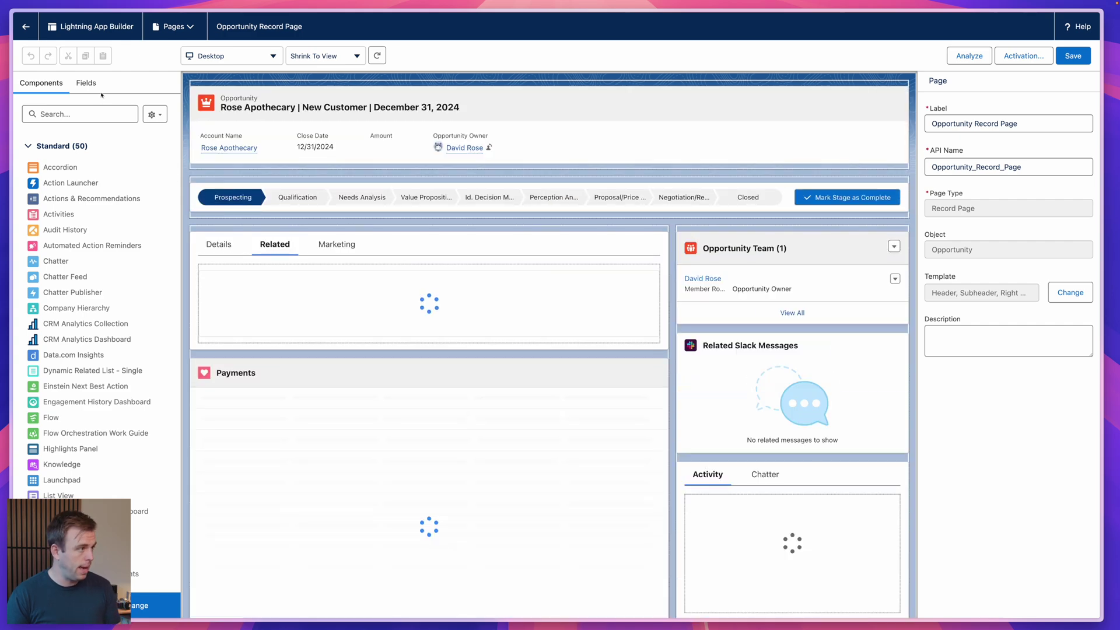
click(717, 157)
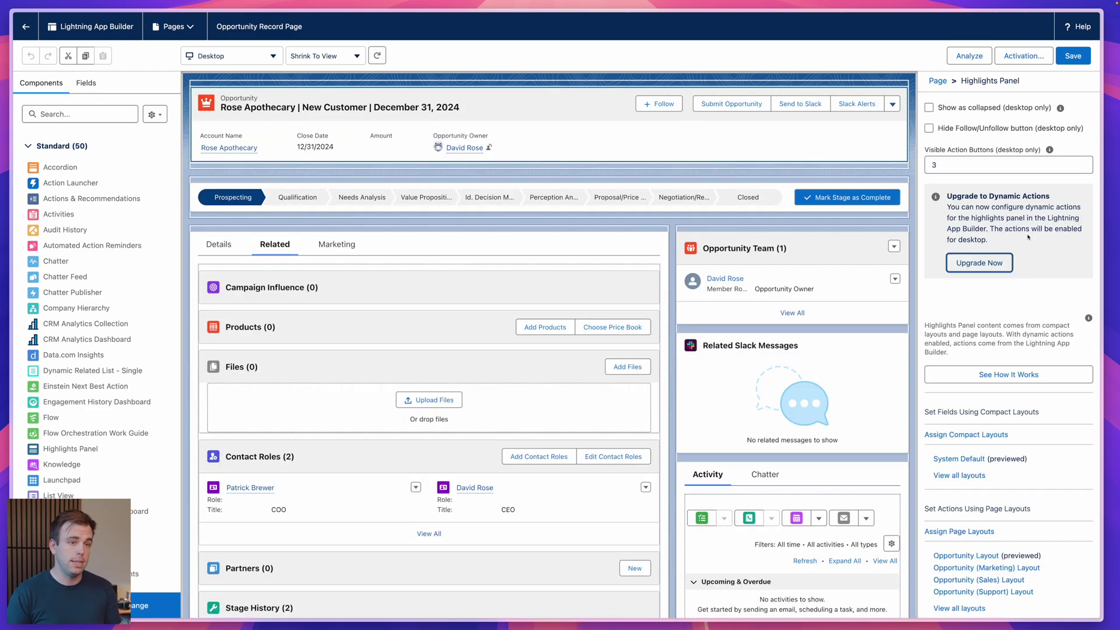
click(993, 271)
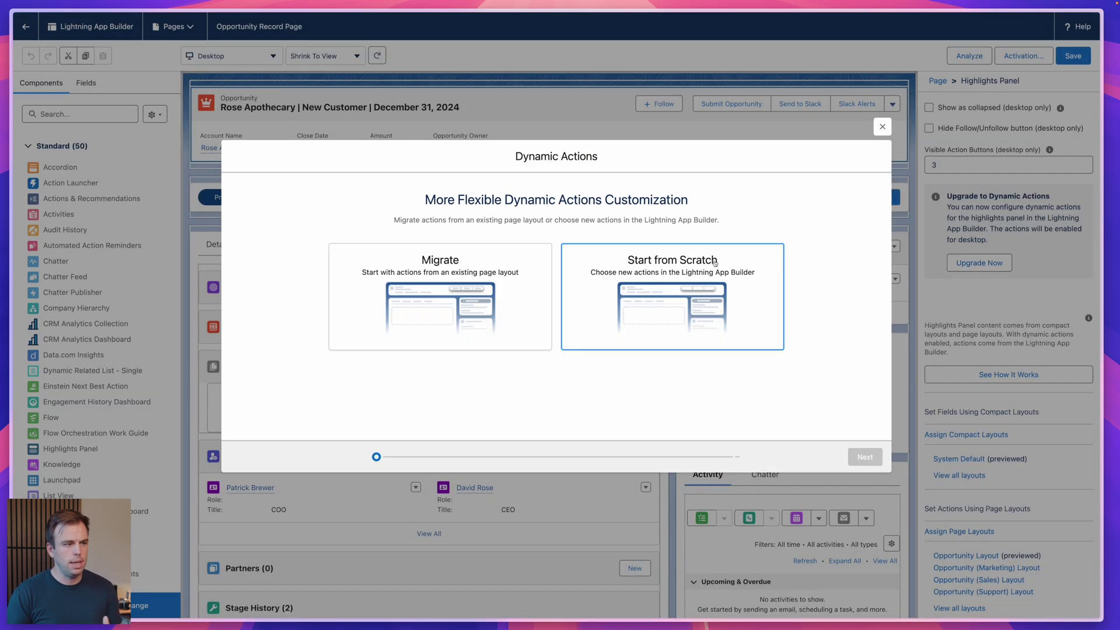
click(514, 300)
click(865, 456)
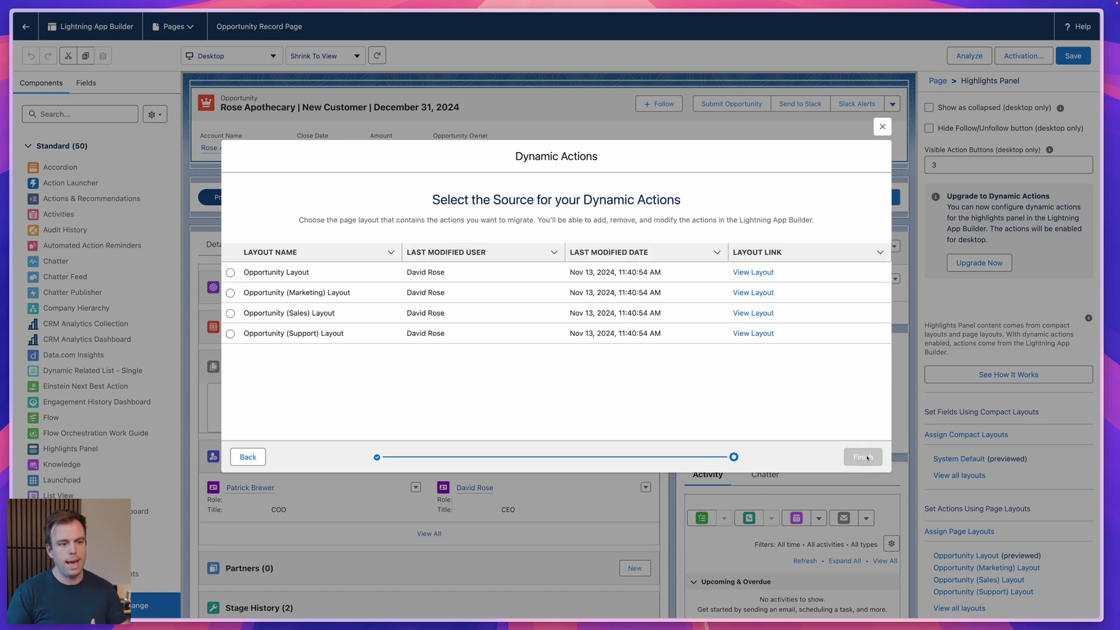
click(231, 272)
click(861, 457)
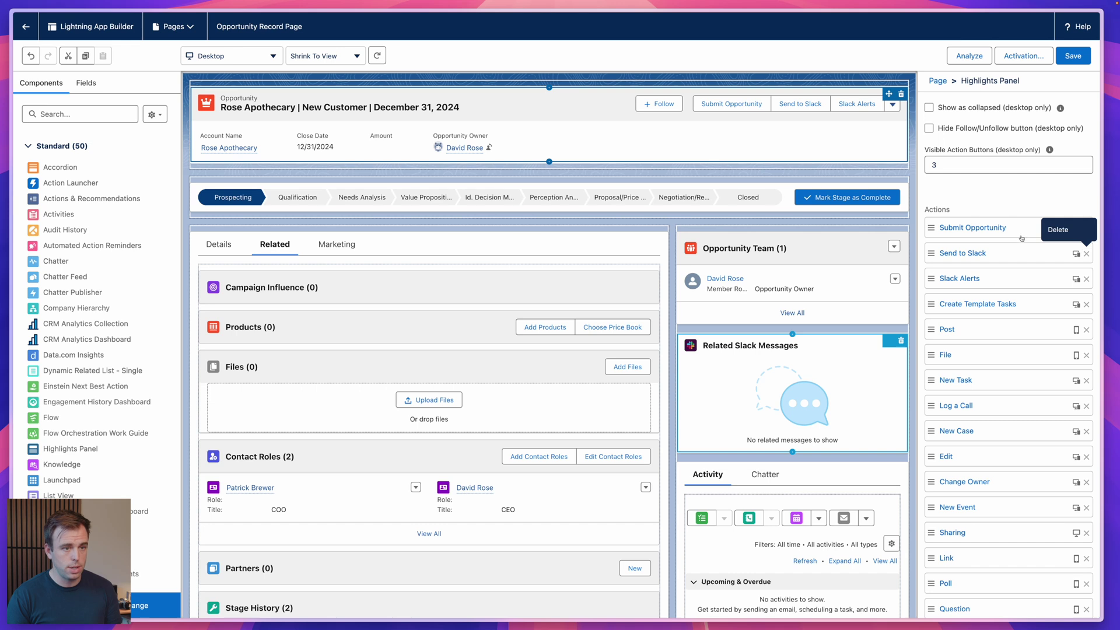
- Add the Custom Clone action, move it to the top of the list, and save the page
scroll(1050, 245, down, 5)
click(962, 453)
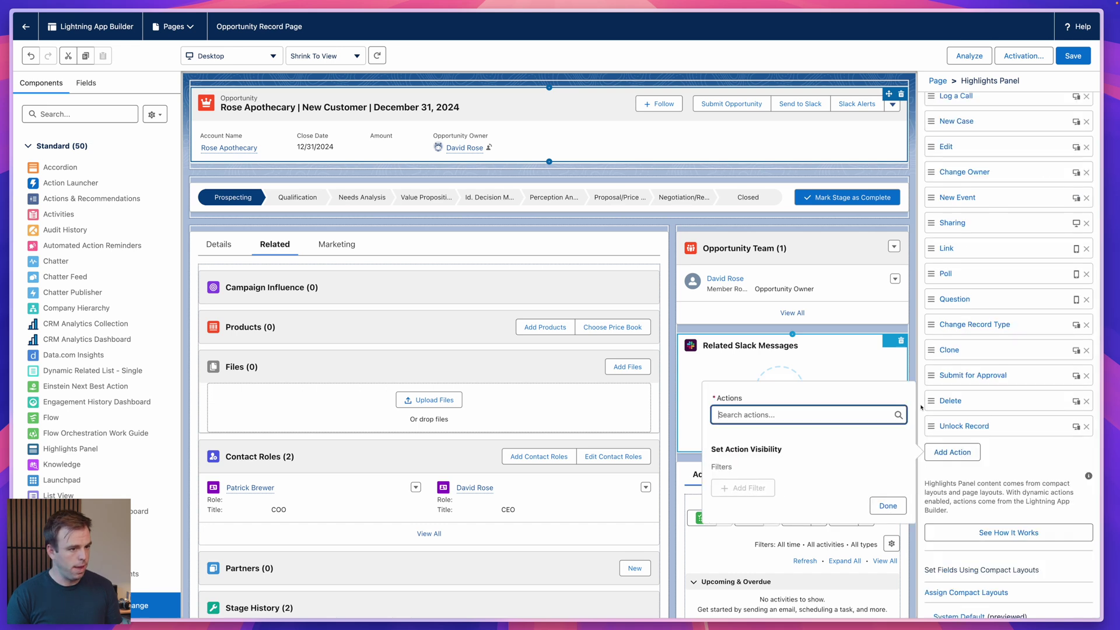
click(782, 416)
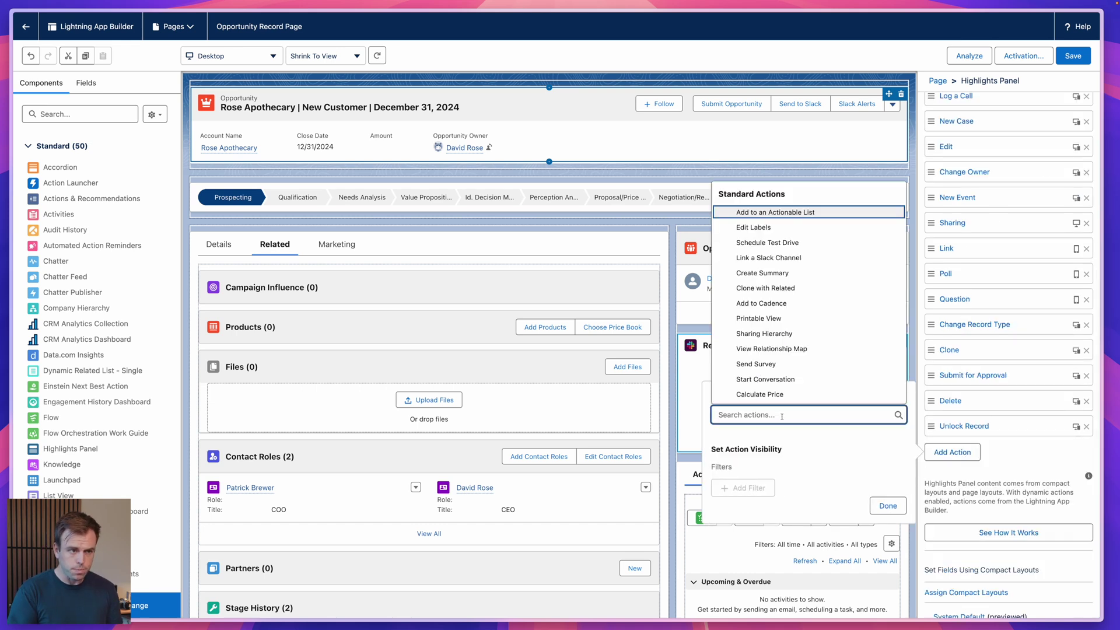
text(cust)
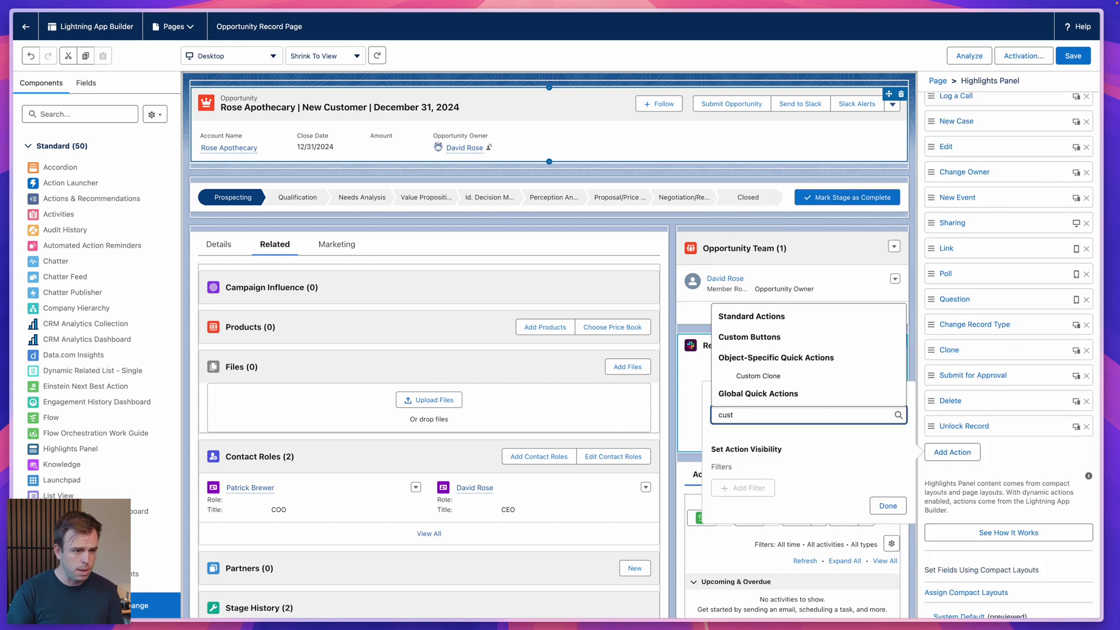
click(736, 377)
click(887, 507)
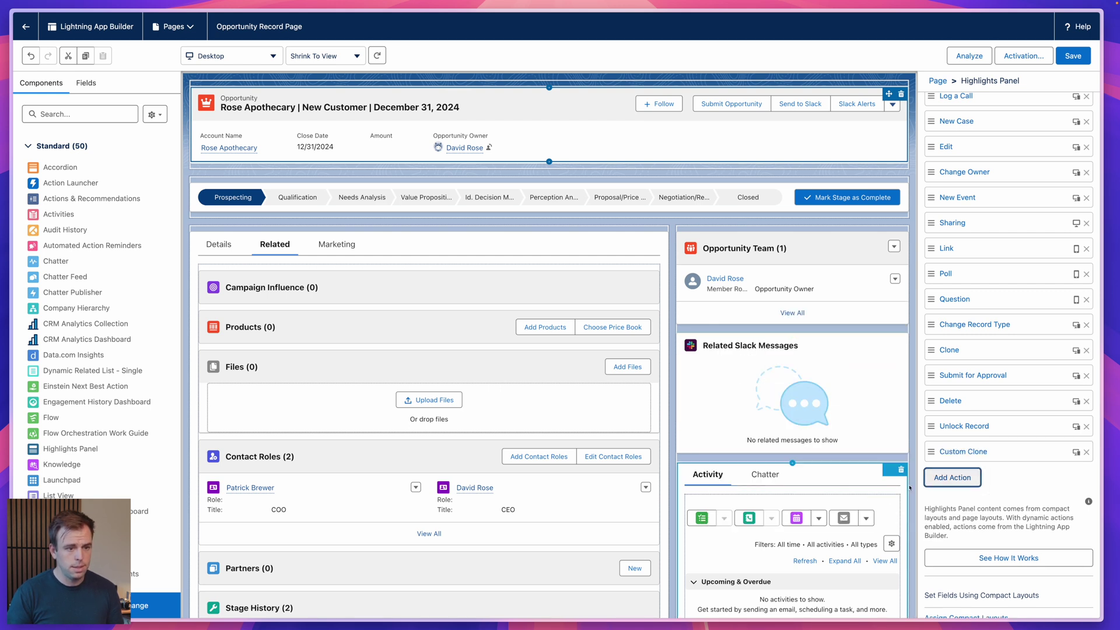
drag(932, 451, 937, 228)
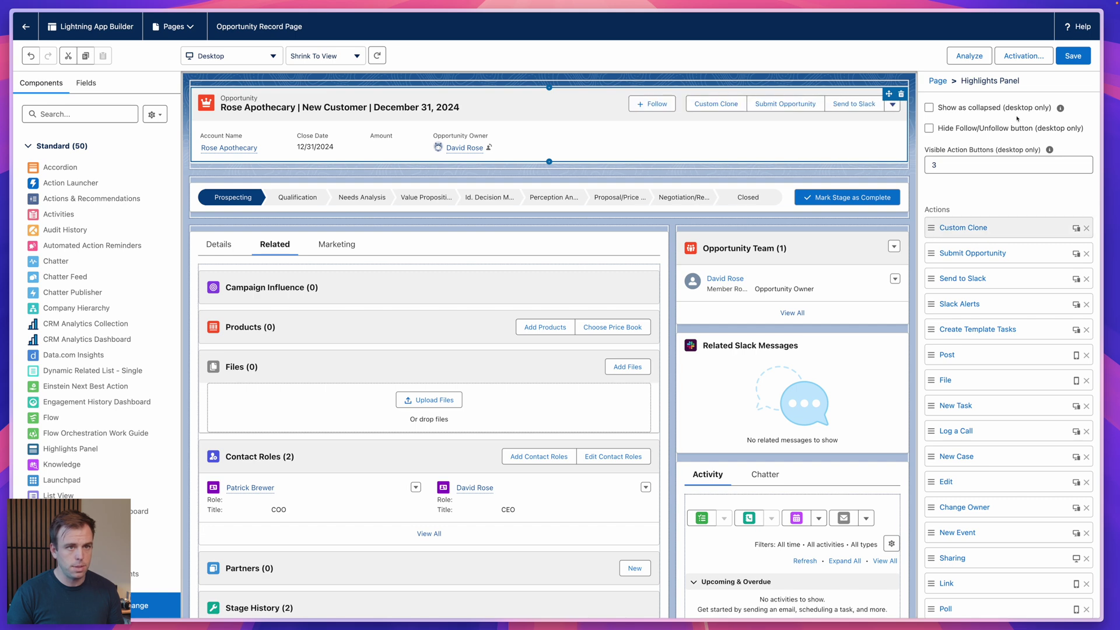
click(1071, 57)
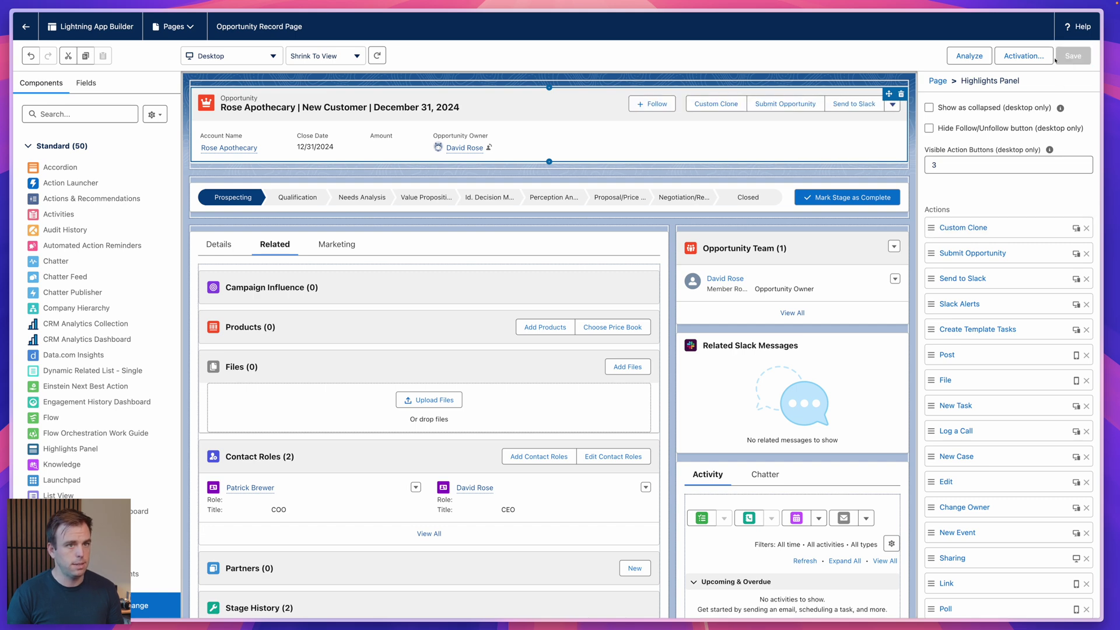
click(25, 26)
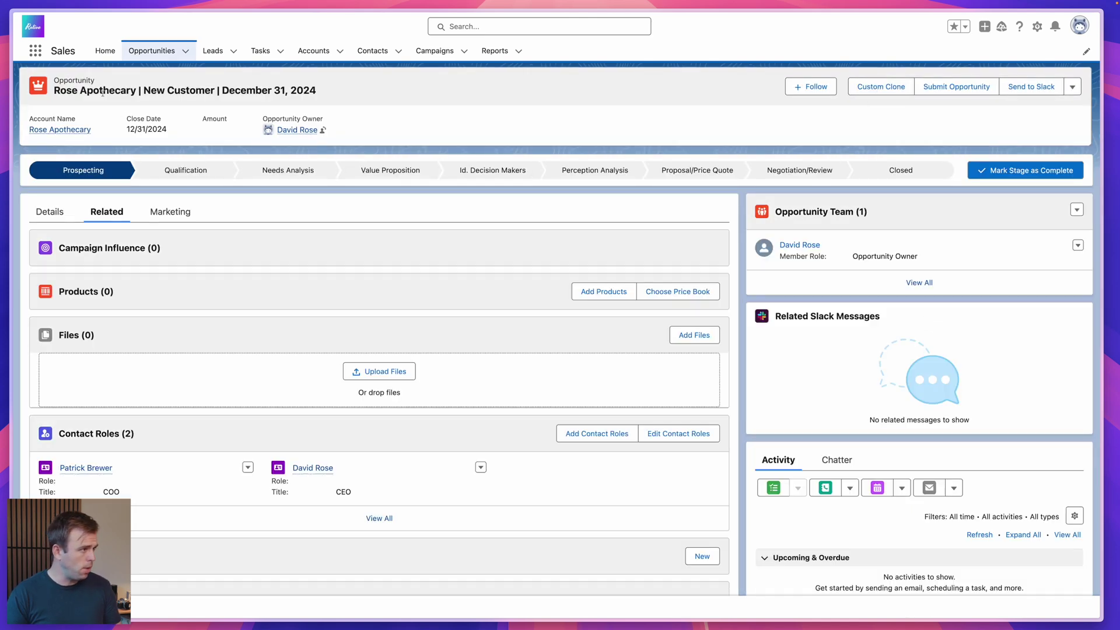
- Review the opportunity's details, noting its current close date of 12/31/2024
drag(102, 92, 70, 134)
click(50, 212)
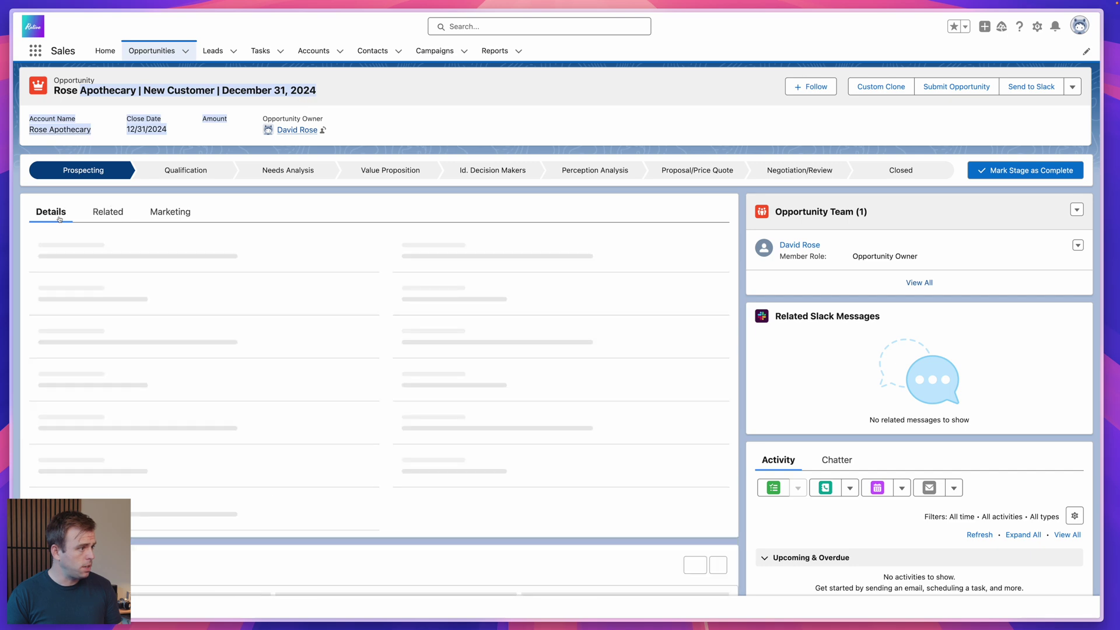
scroll(403, 287, down, 4)
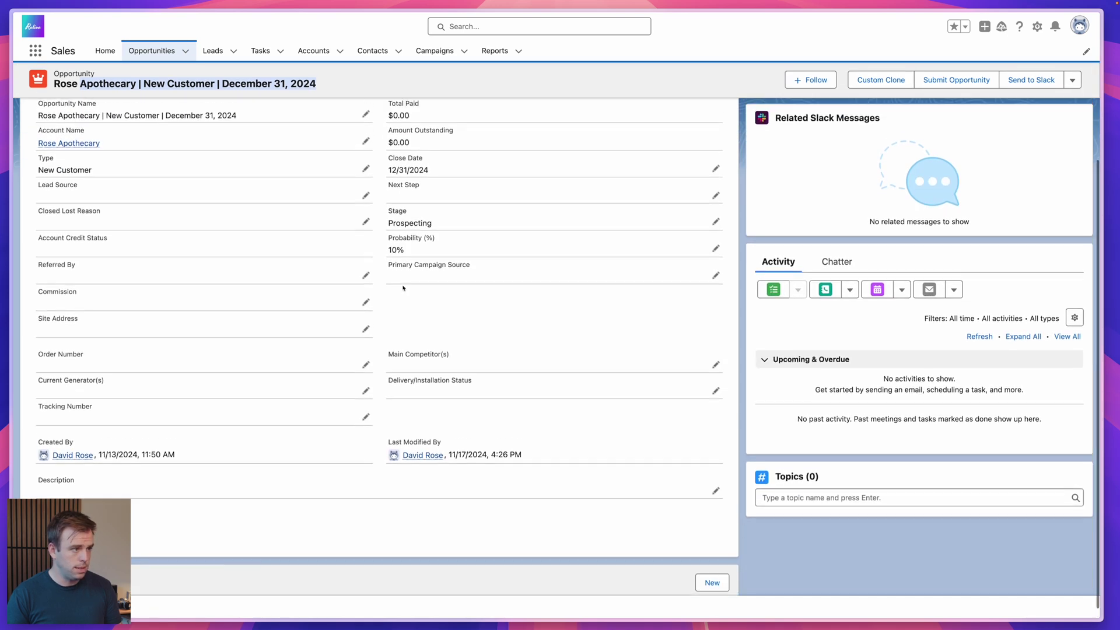
scroll(403, 287, up, 2)
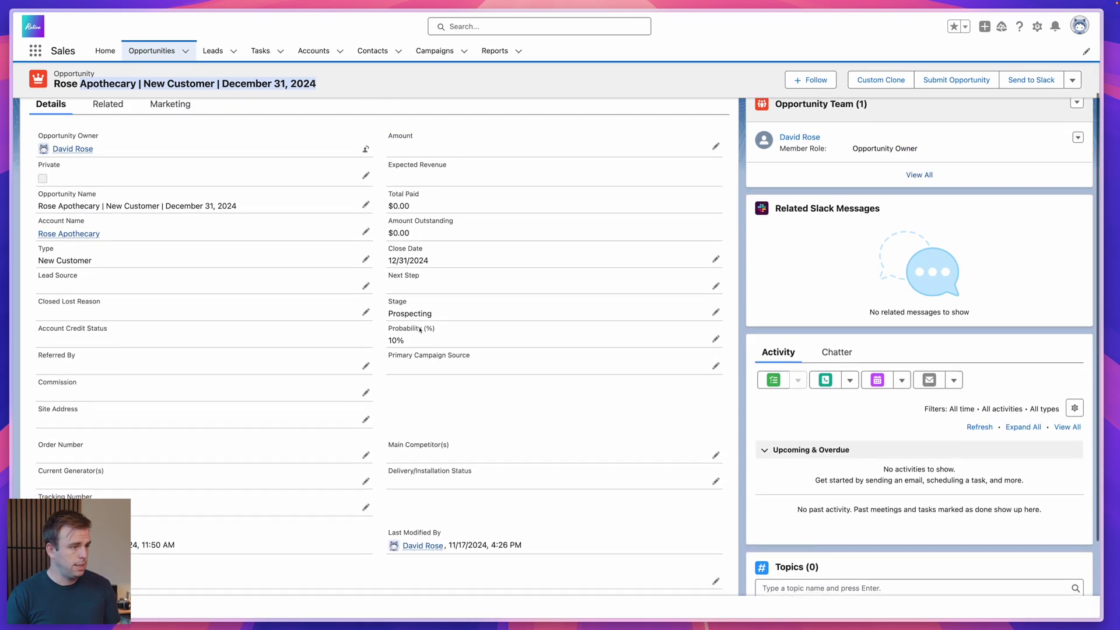
scroll(420, 330, up, 2)
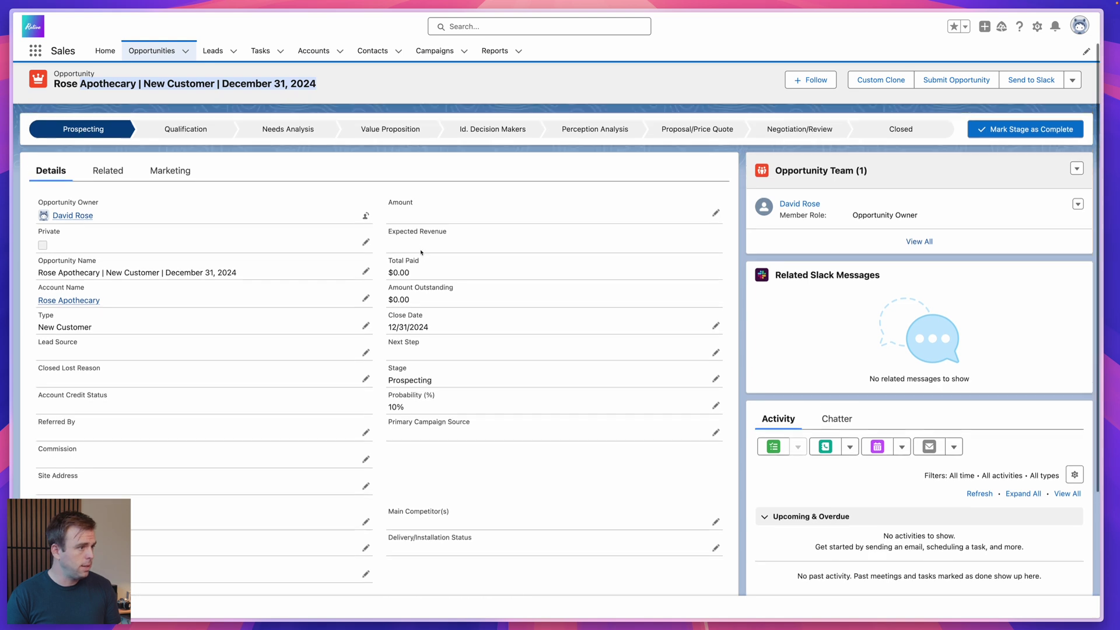
scroll(421, 252, up, 1)
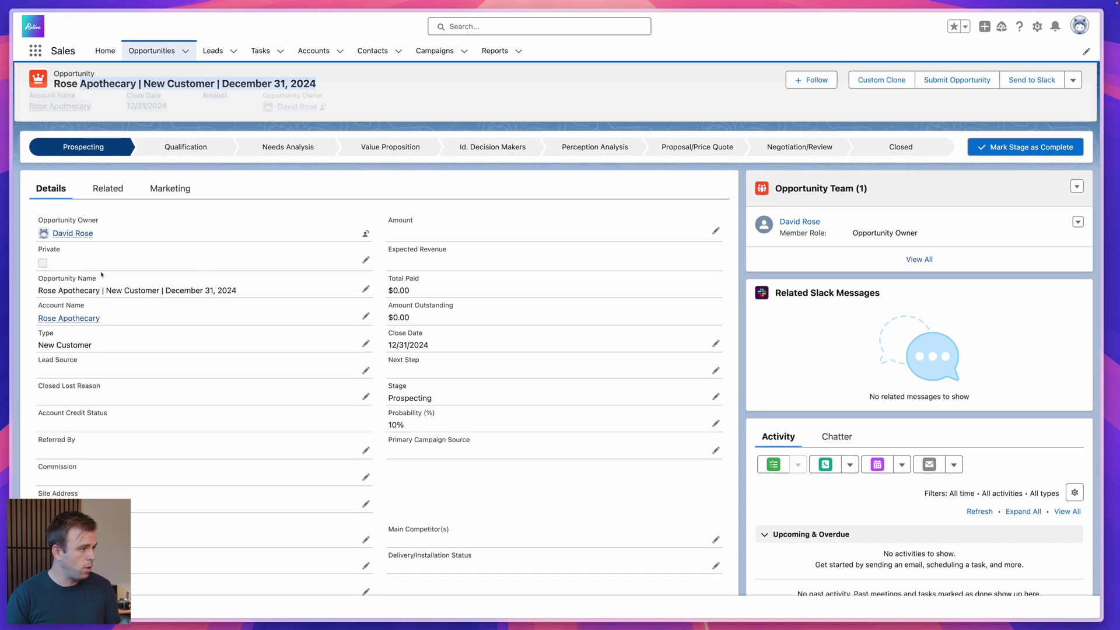
drag(442, 345, 385, 344)
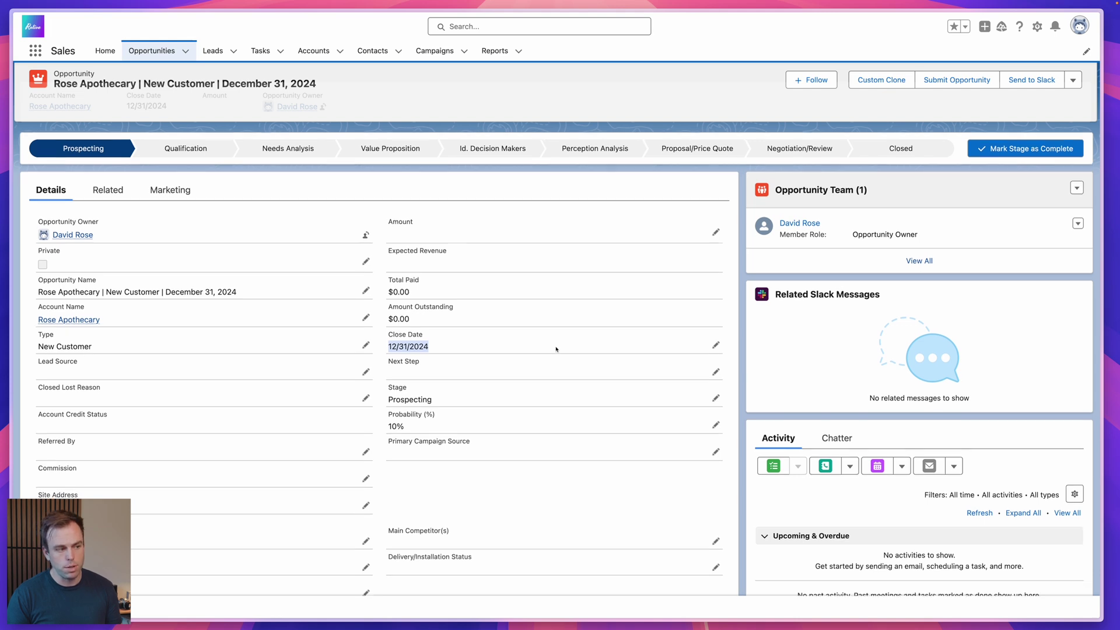
scroll(644, 274, up, 1)
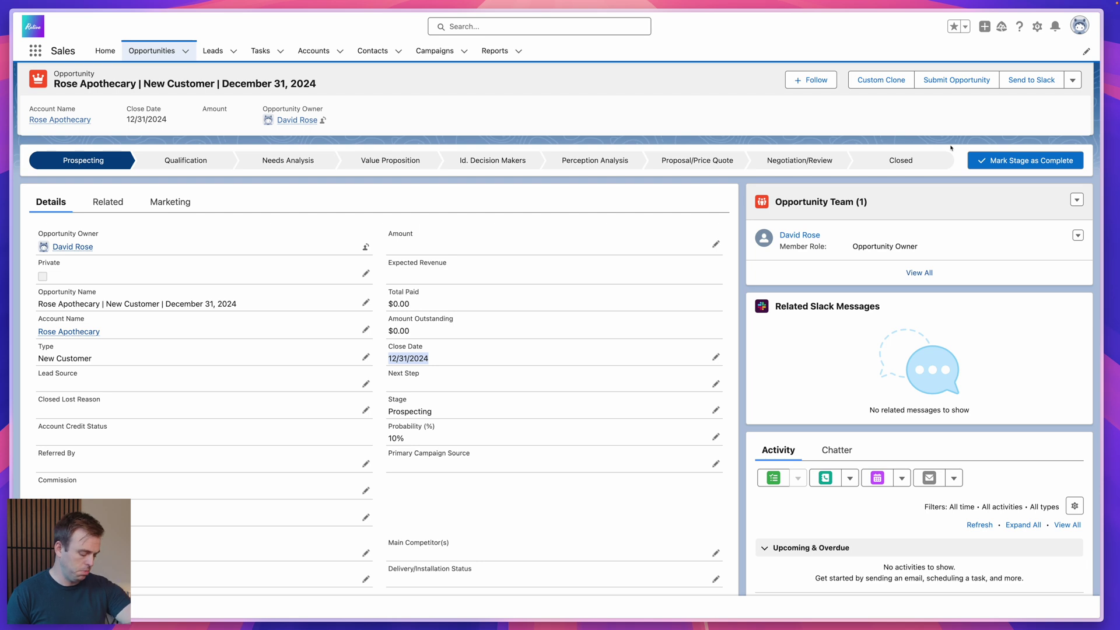
- Run Custom Clone, then open the February 26, 2025 clone from the Rose Apothecary account
click(882, 82)
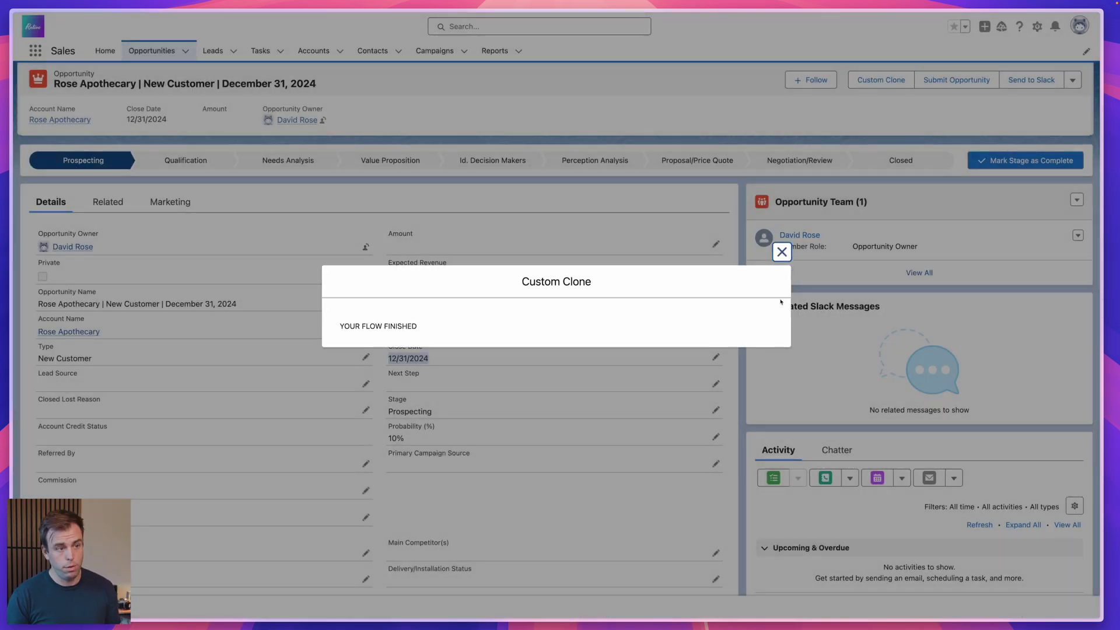
click(781, 252)
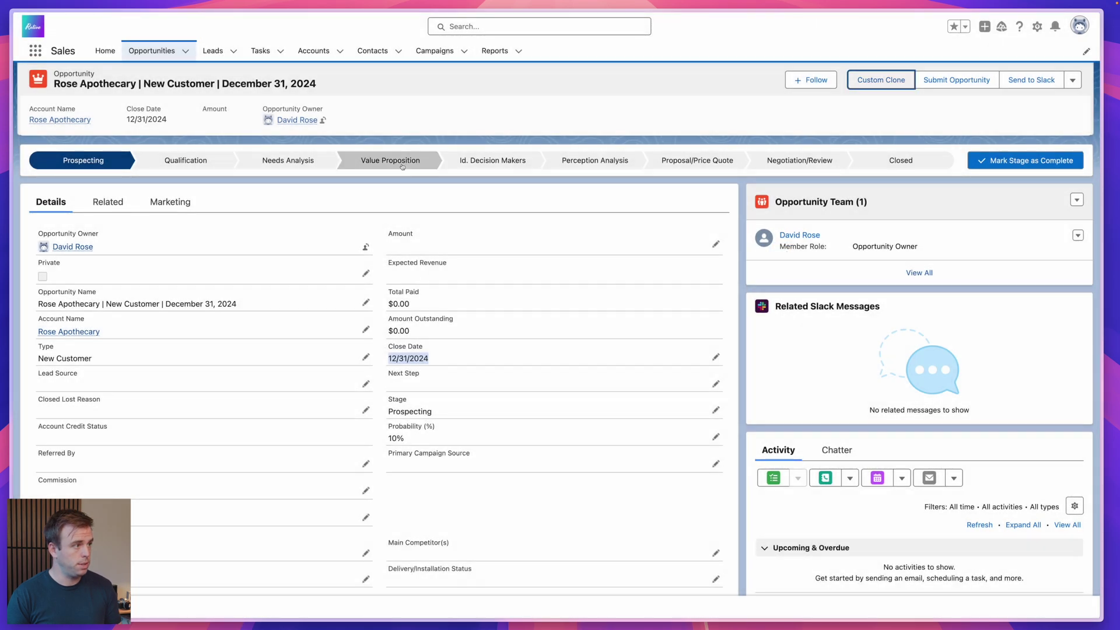
click(67, 120)
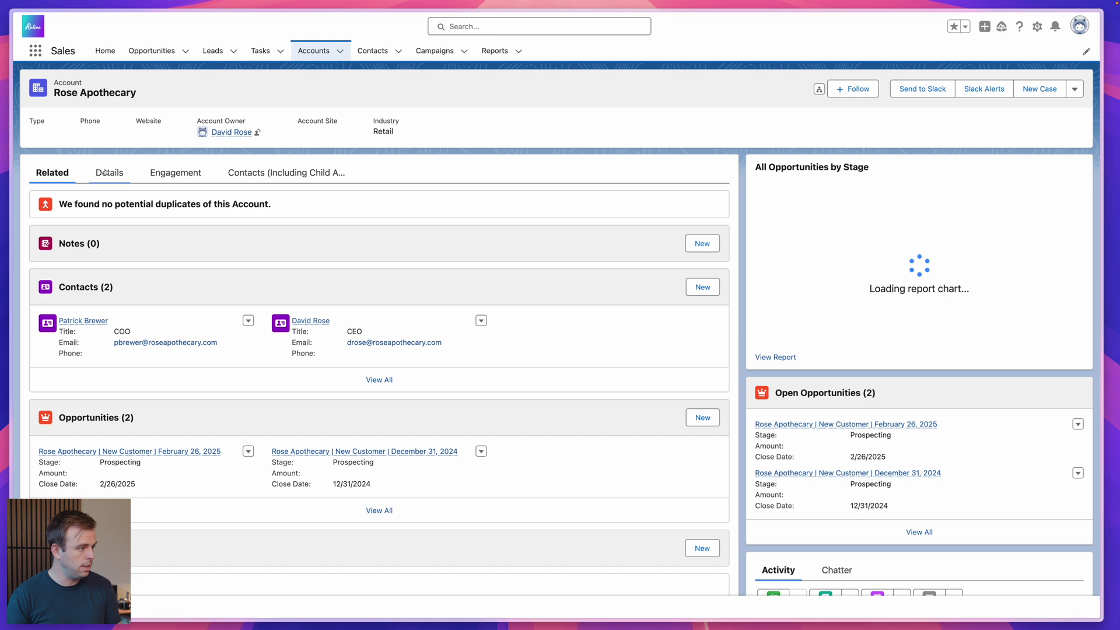
scroll(201, 252, down, 3)
scroll(201, 252, down, 4)
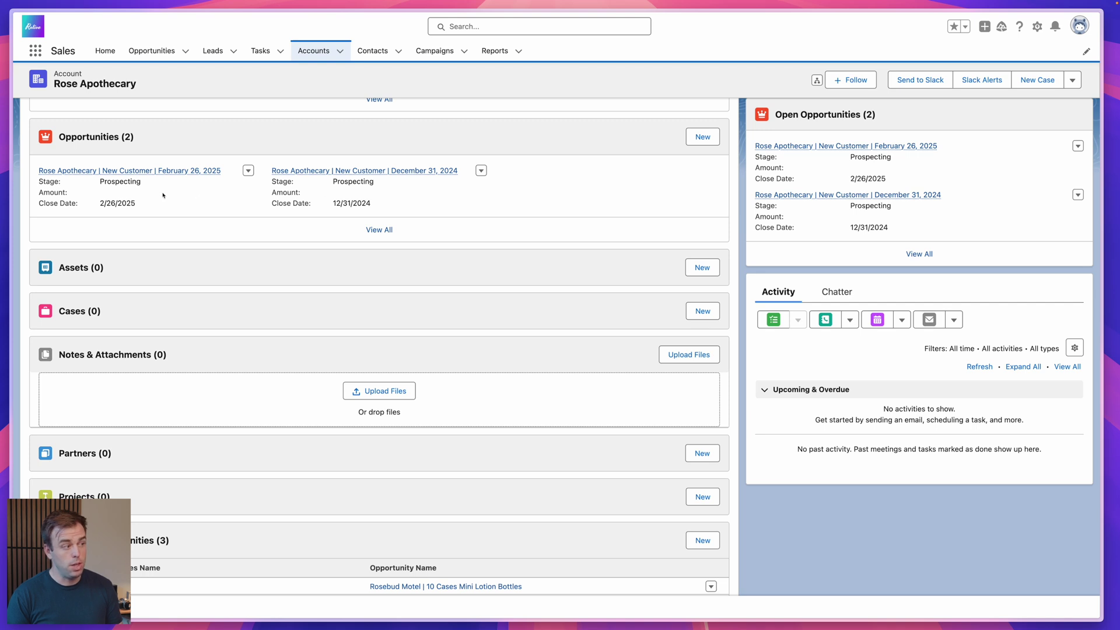
mouse_move(170, 175)
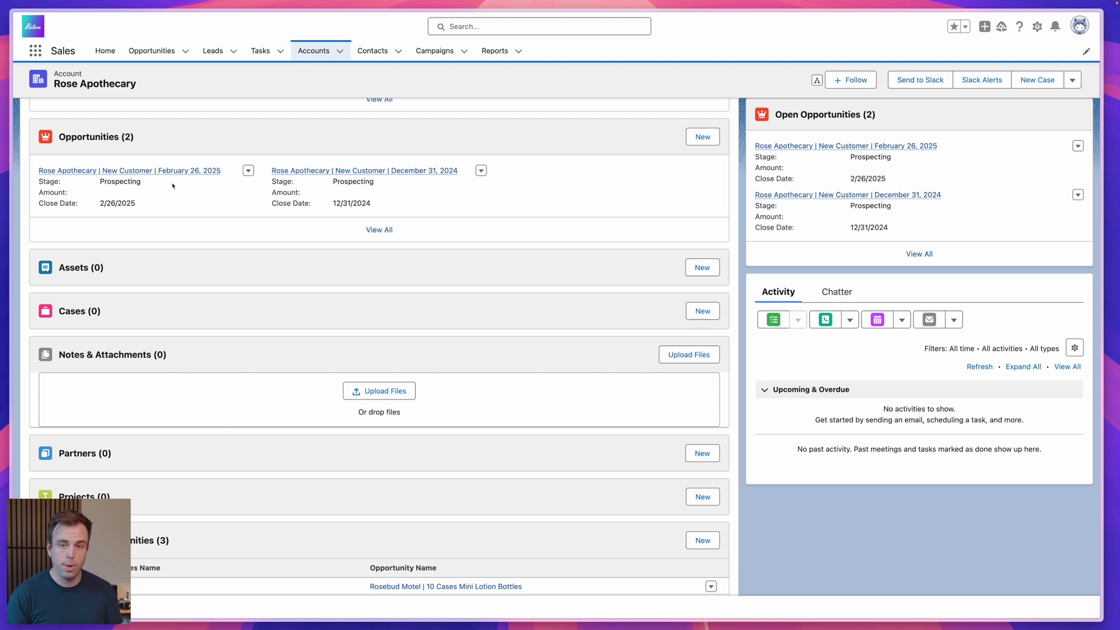
click(134, 171)
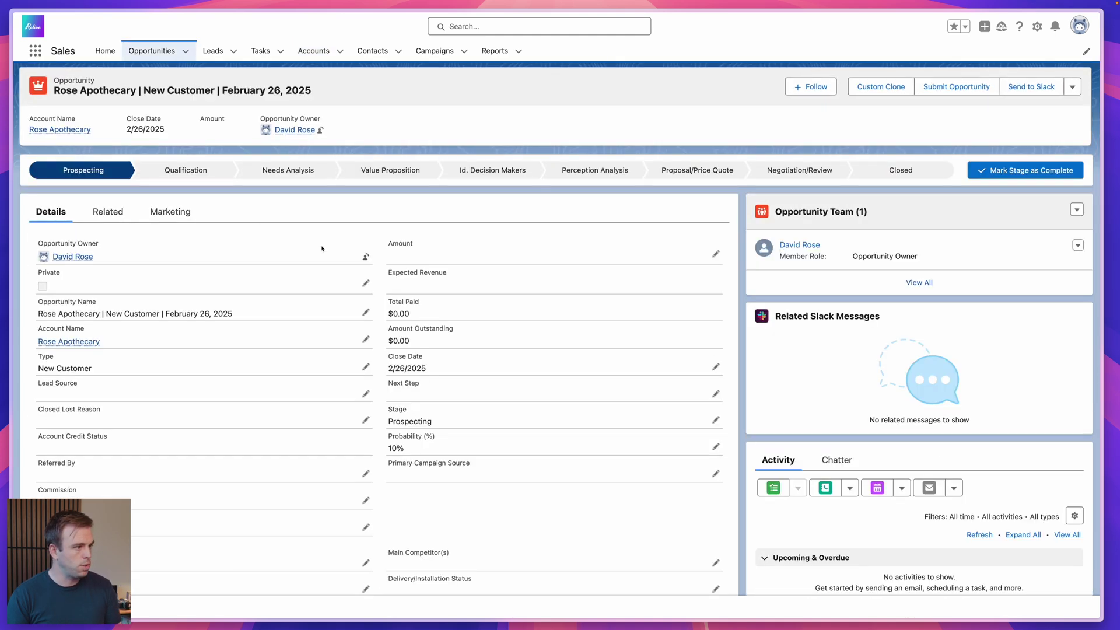
drag(438, 366, 378, 372)
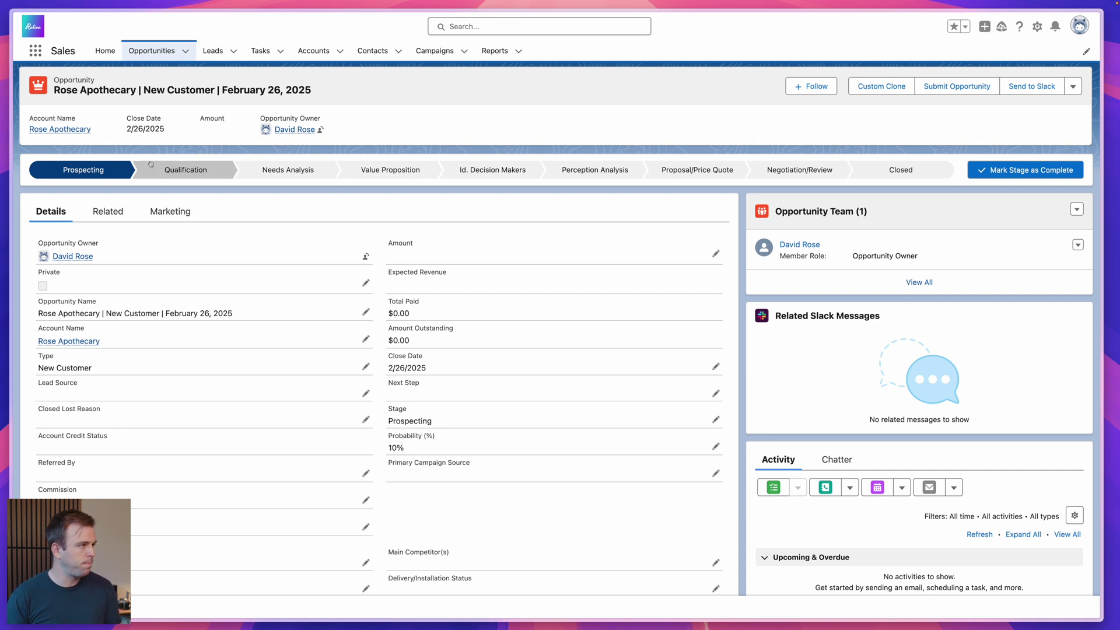
- In the Custom Clone Button flow, add a screen after Start labelled 'Update New Opportunity Fields'
click(253, 321)
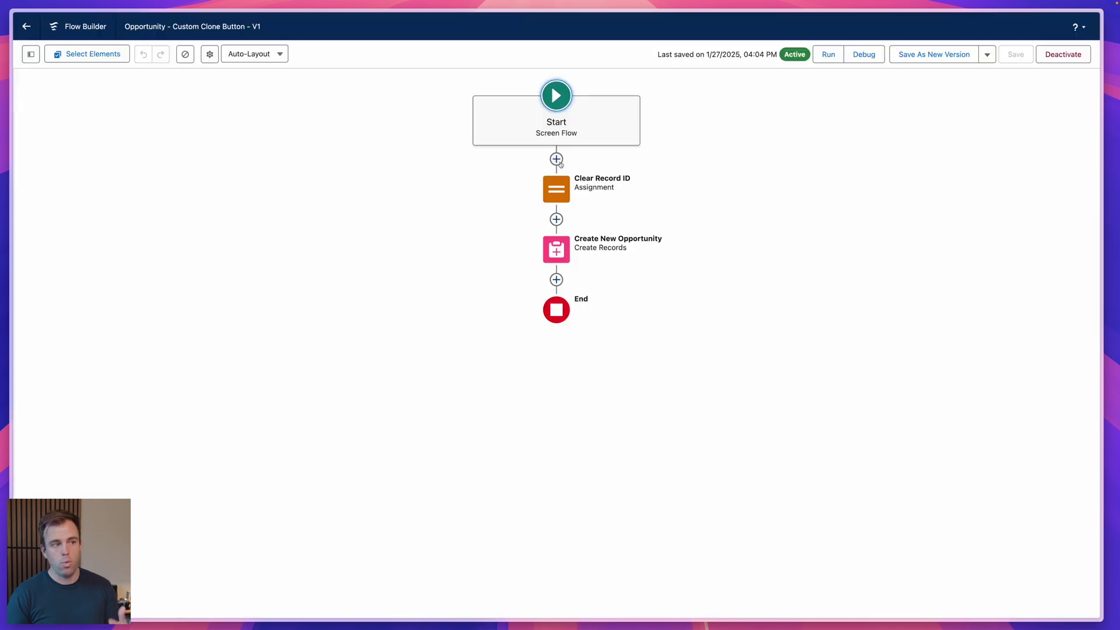
click(557, 160)
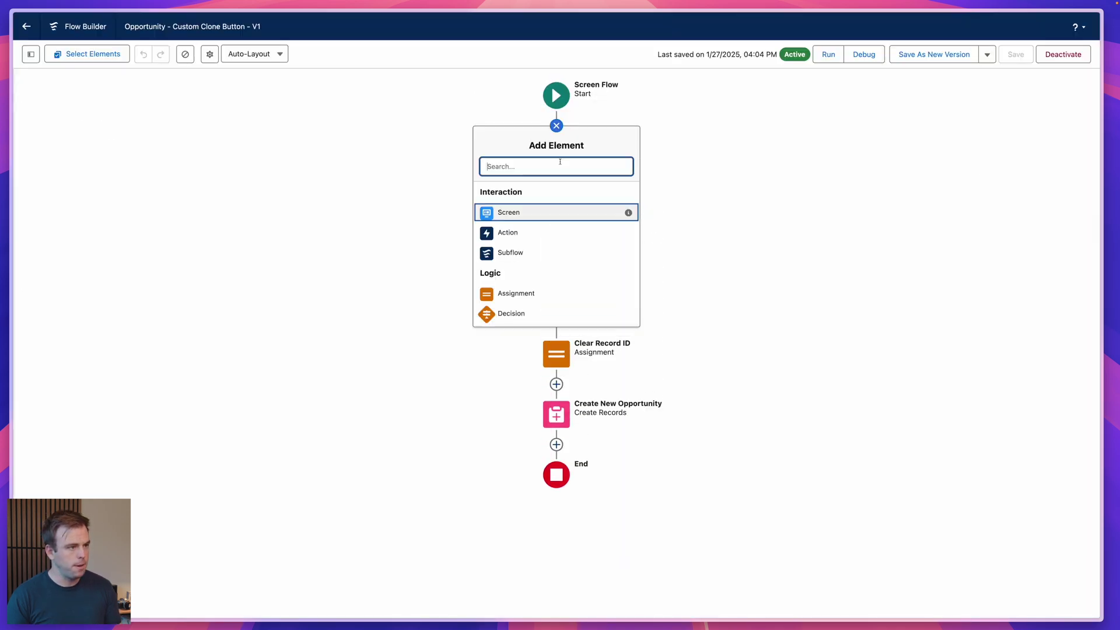
click(512, 210)
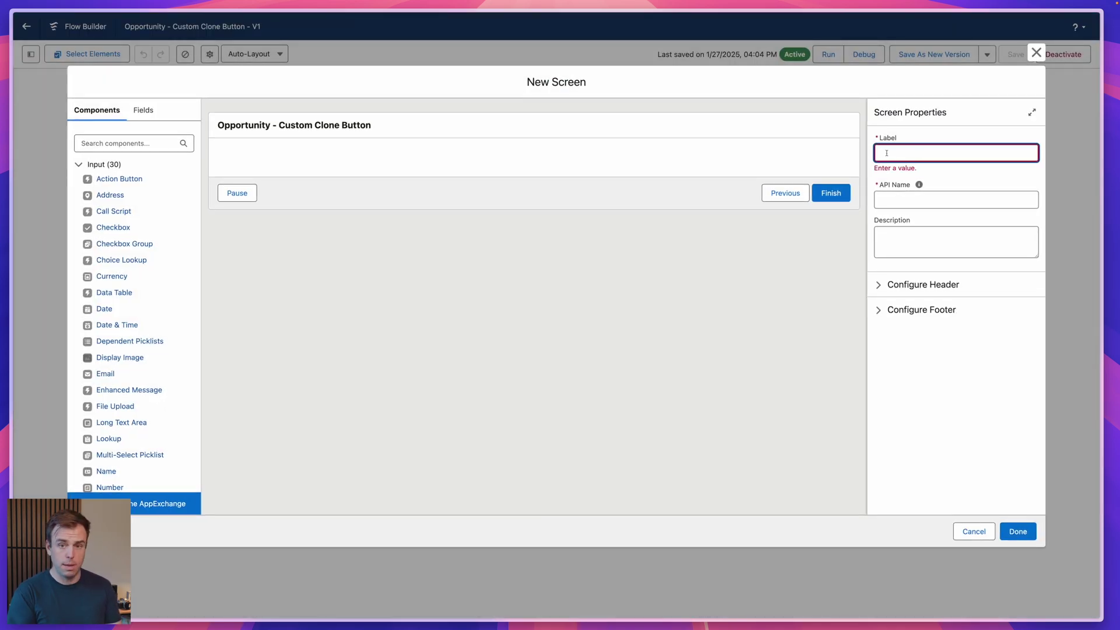
text(Update Op)
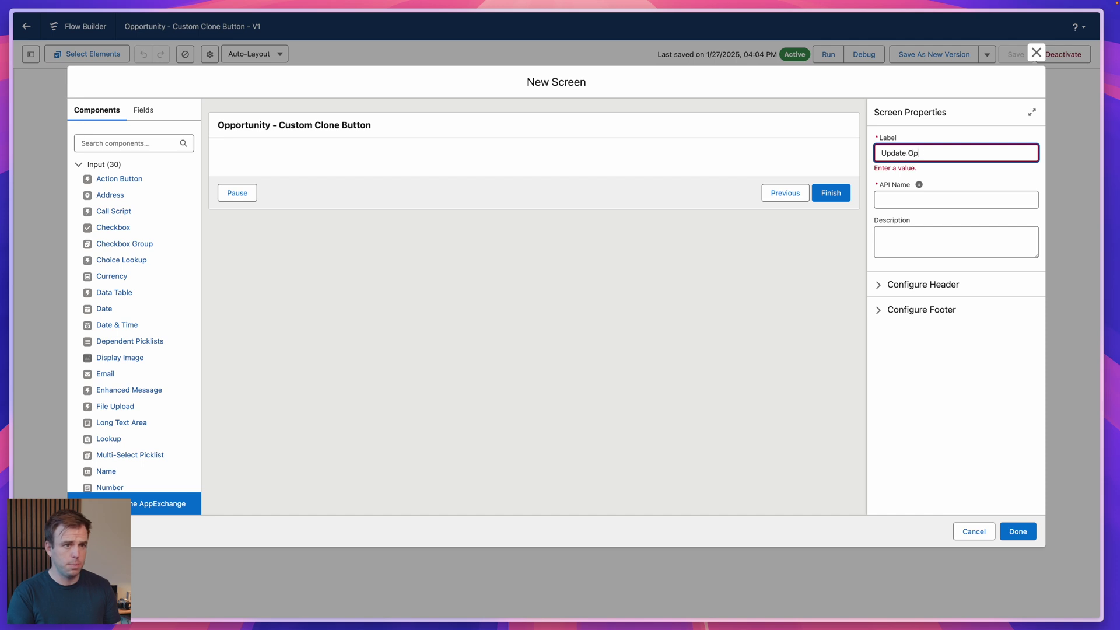
text(portunity Fields)
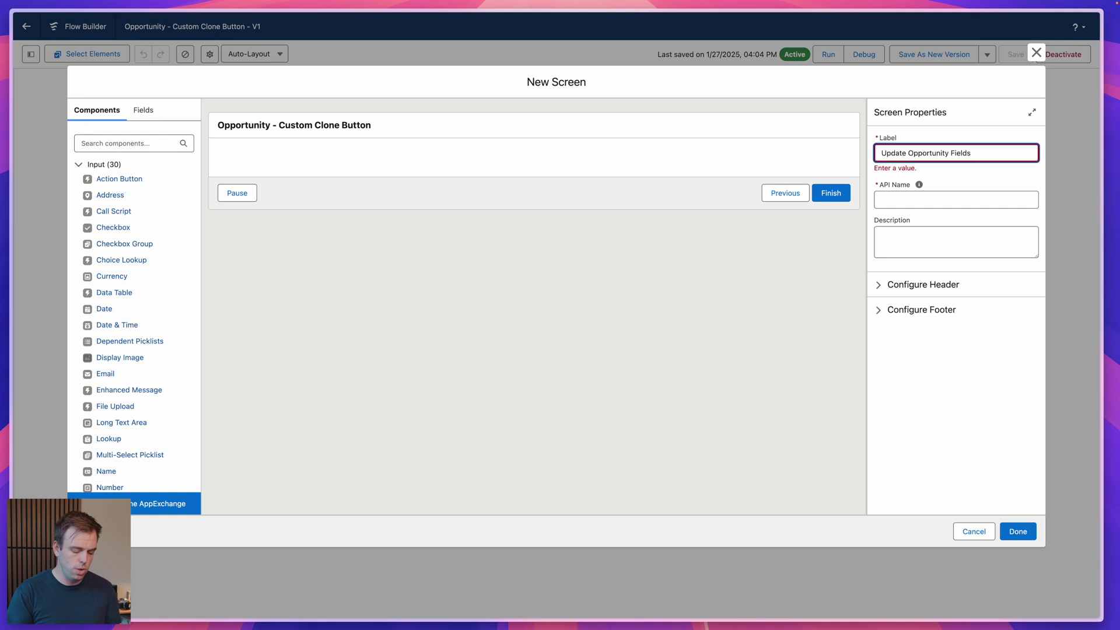
text(New)
key(Tab)
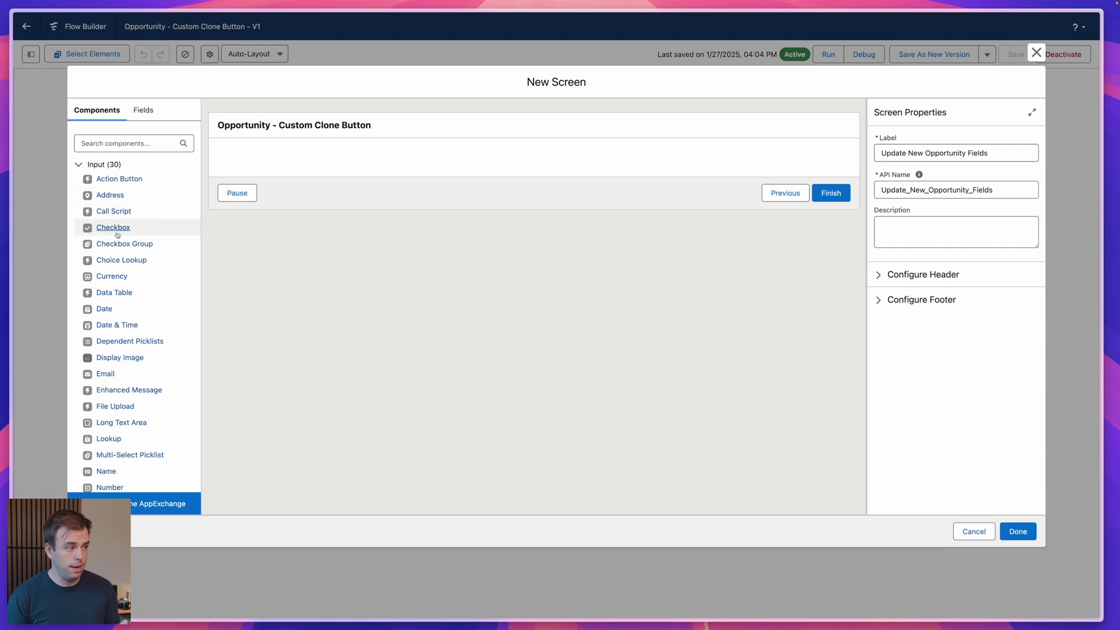
- Drop a Date input on the screen, then delete it to use record fields instead
drag(104, 310, 328, 167)
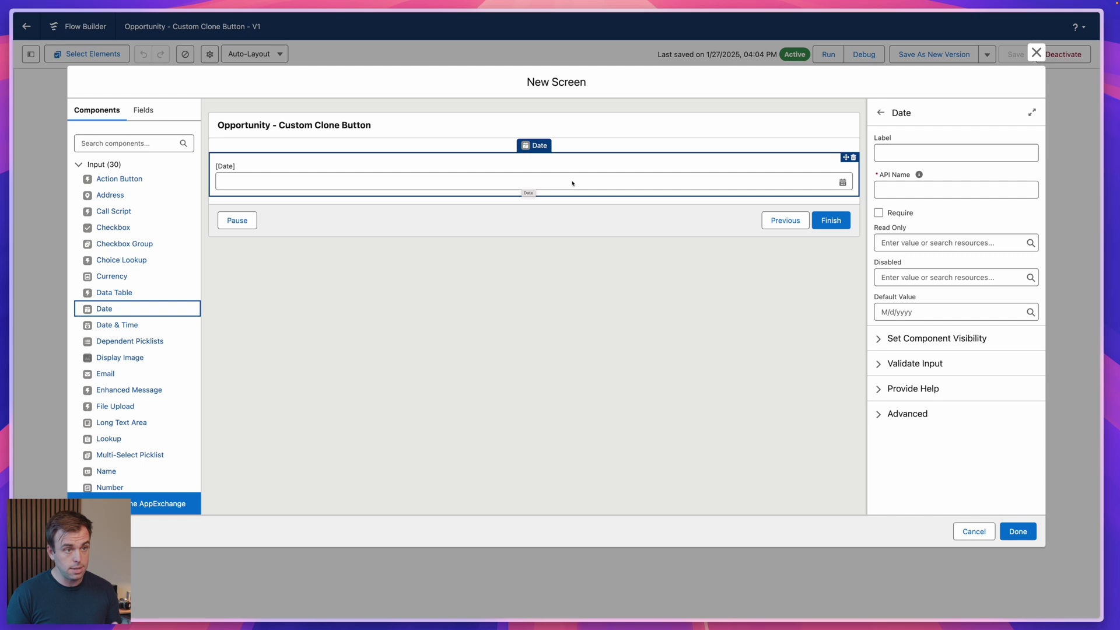
click(853, 157)
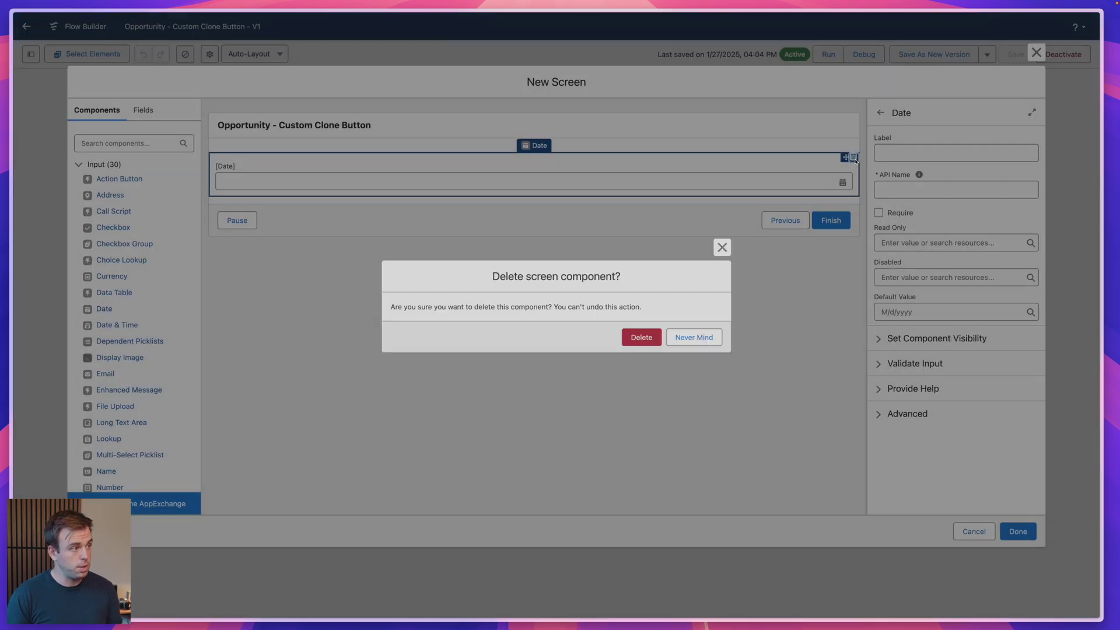
click(644, 338)
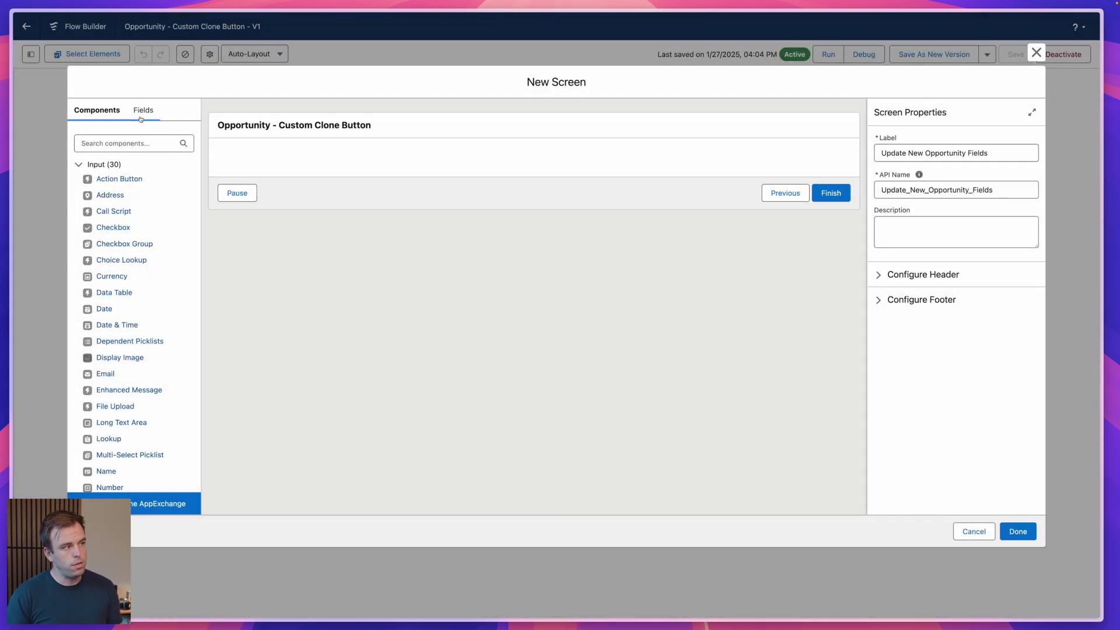
click(146, 114)
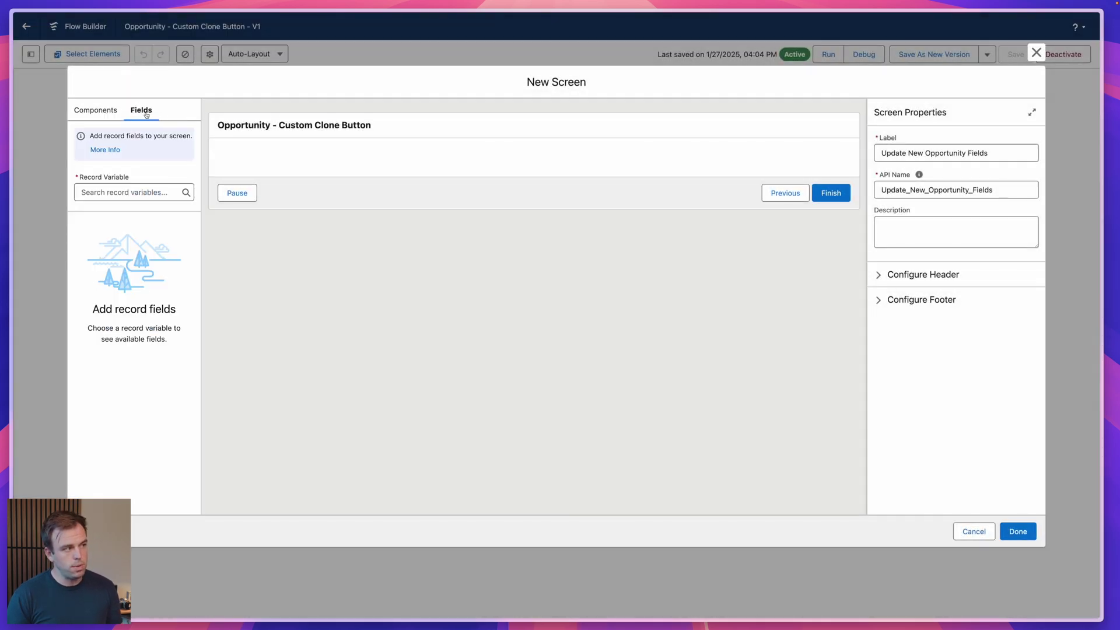
- Choose recordId as the record variable and add the Close Date field to the screen
click(116, 192)
click(123, 269)
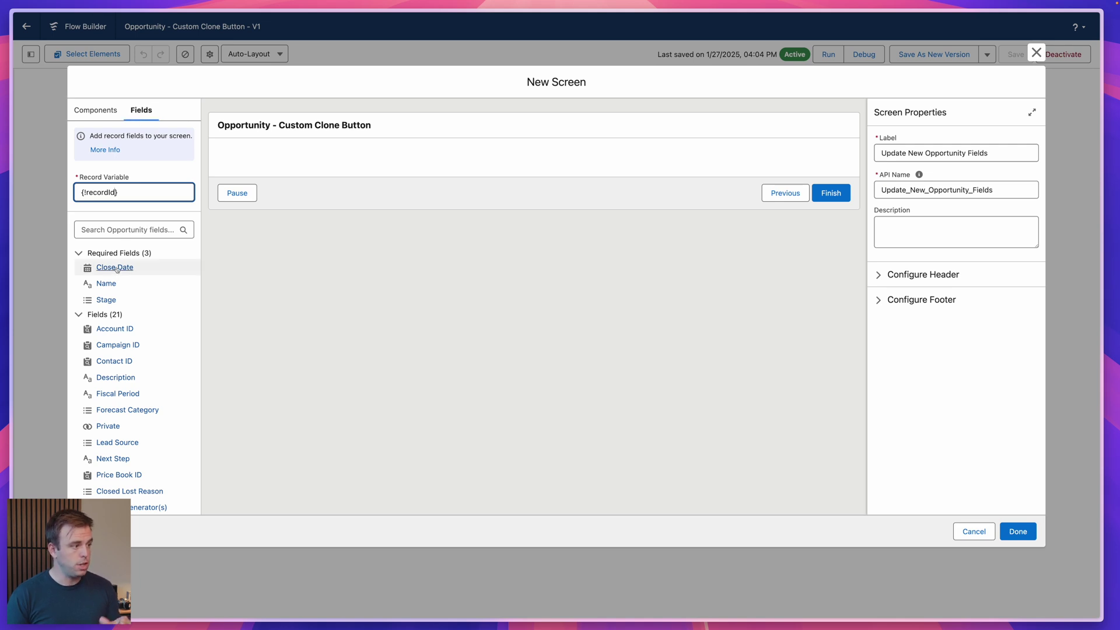
scroll(126, 460, down, 3)
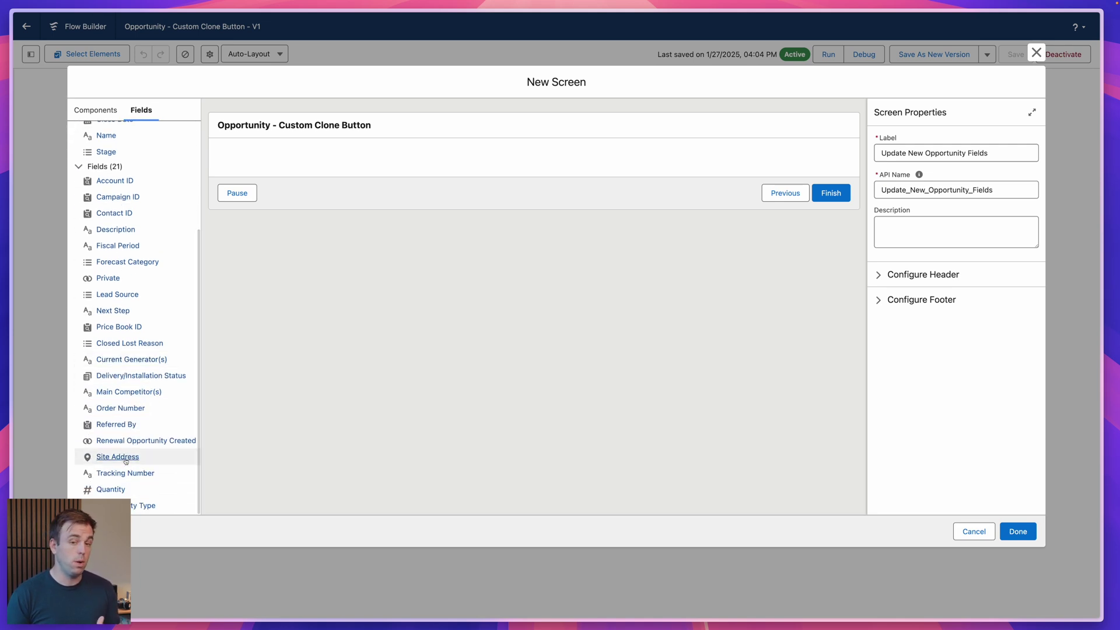
scroll(125, 408, up, 3)
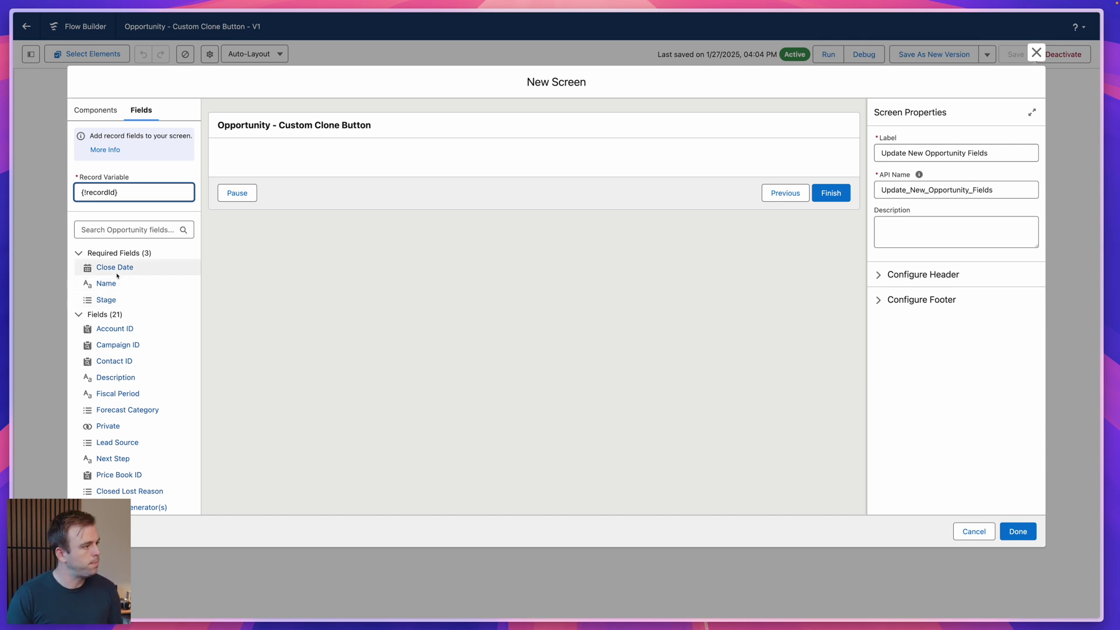
drag(107, 272, 294, 165)
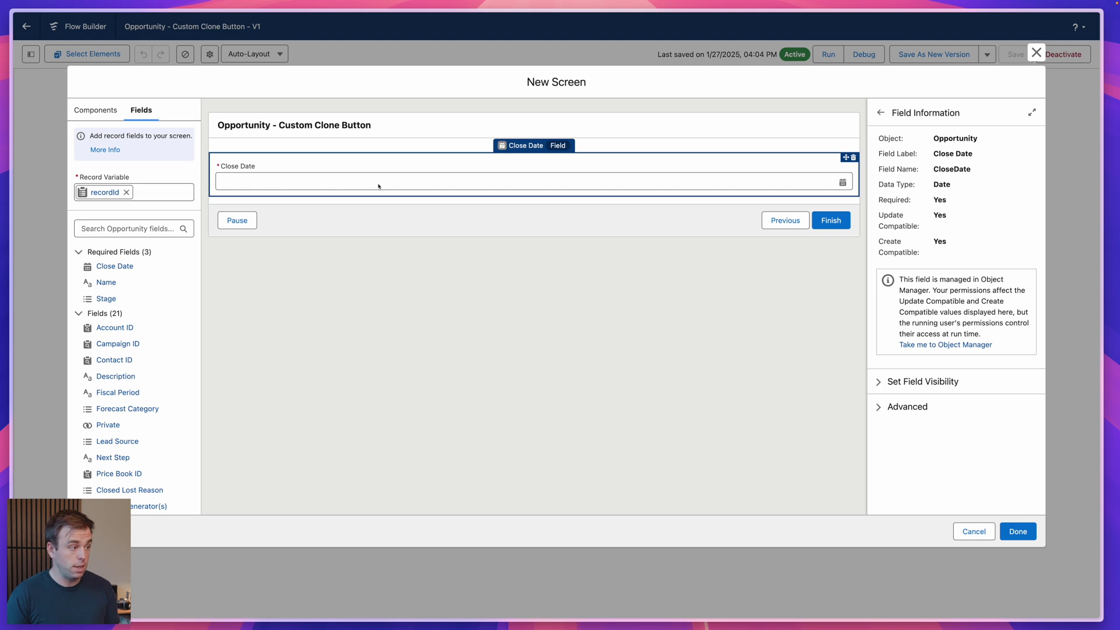
- Add the Description and Lead Source fields below Close Date
scroll(117, 373, down, 1)
drag(113, 346, 267, 196)
scroll(128, 350, down, 2)
drag(117, 294, 325, 251)
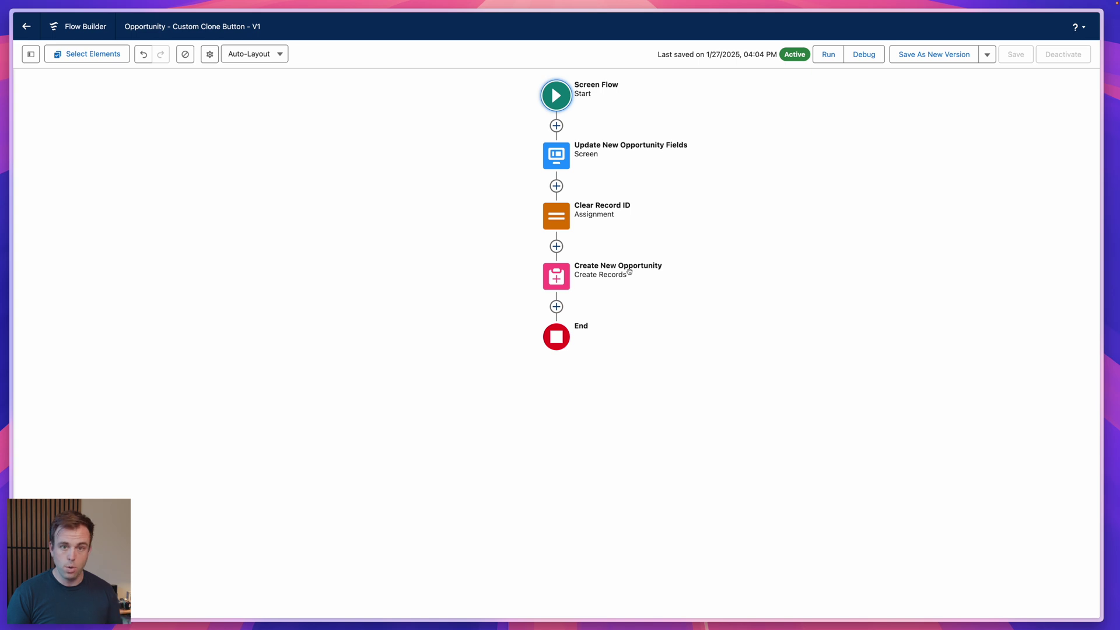
- Open the Clear Record ID assignment's settings on the flow canvas
click(555, 219)
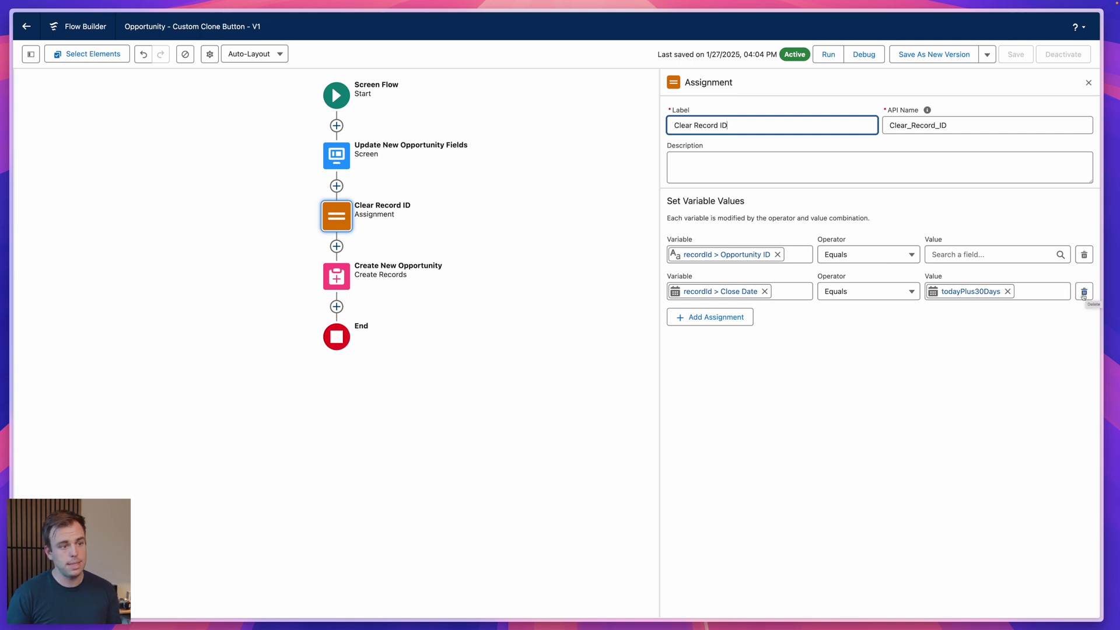
- Remove the Close Date row from Clear Record ID, review the screen, and save as a new version
click(1084, 292)
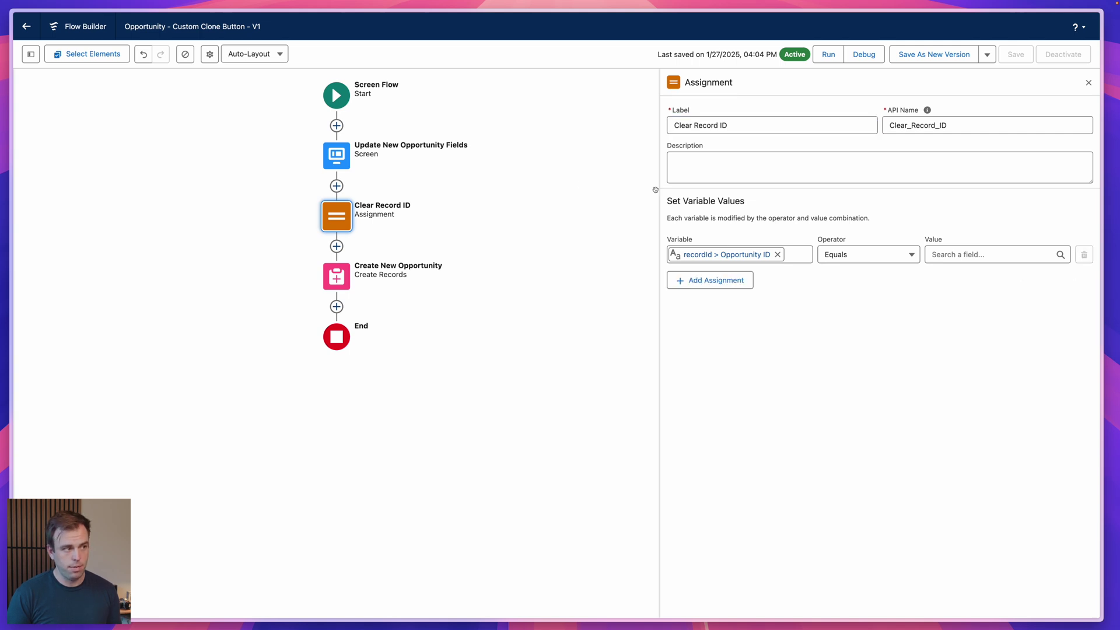
double_click(342, 167)
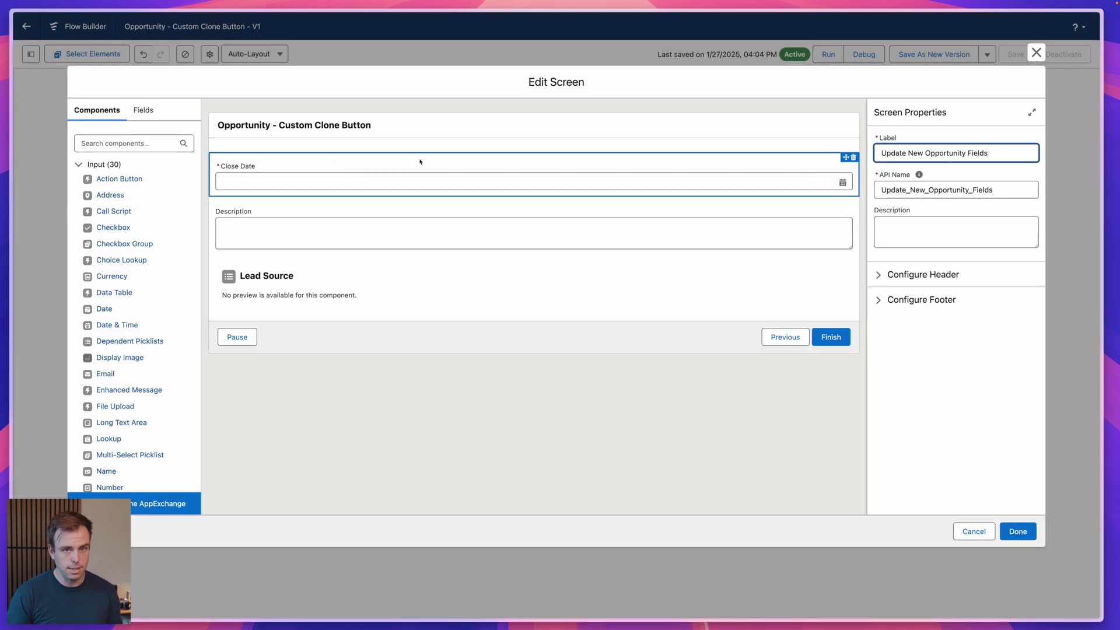
key(Escape)
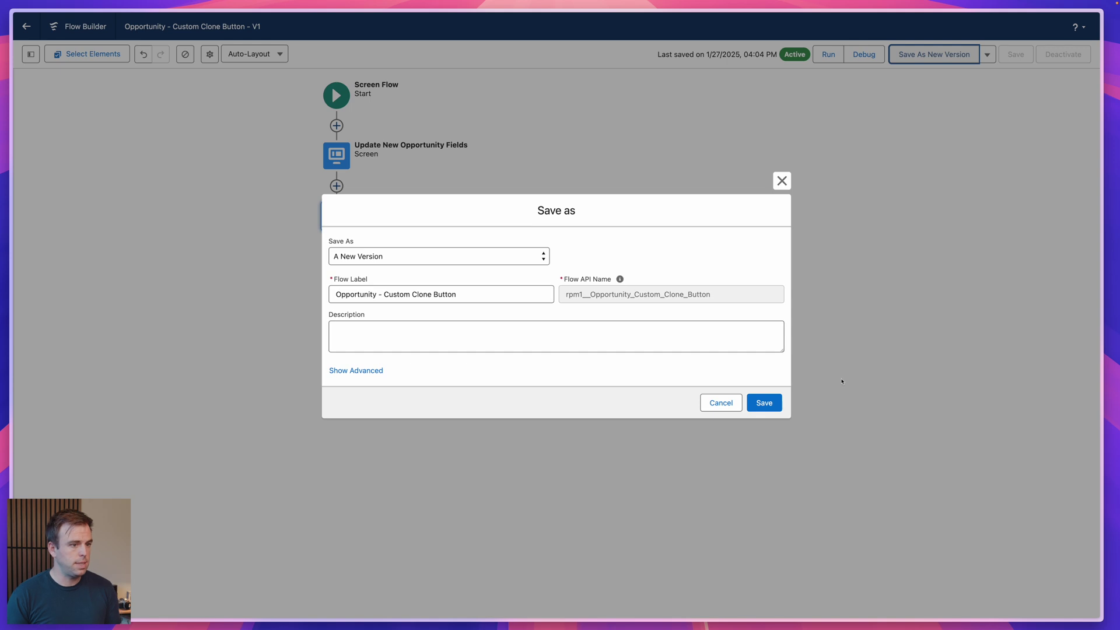
click(765, 402)
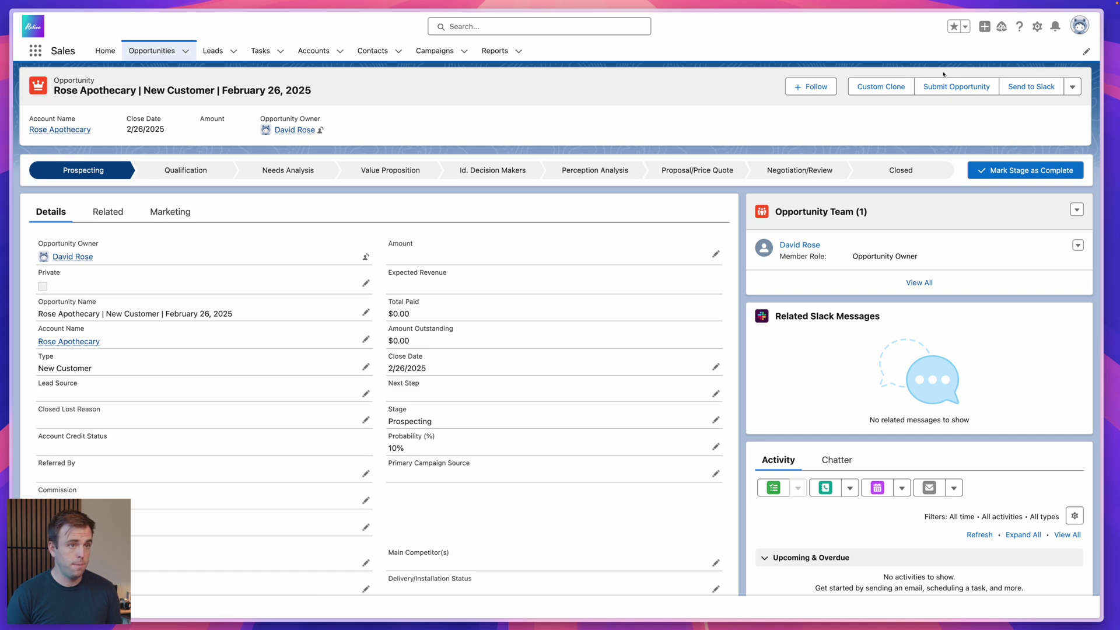
- Launch Custom Clone on the Rose Apothecary opportunity and set Close Date to 3/1/2025
click(892, 91)
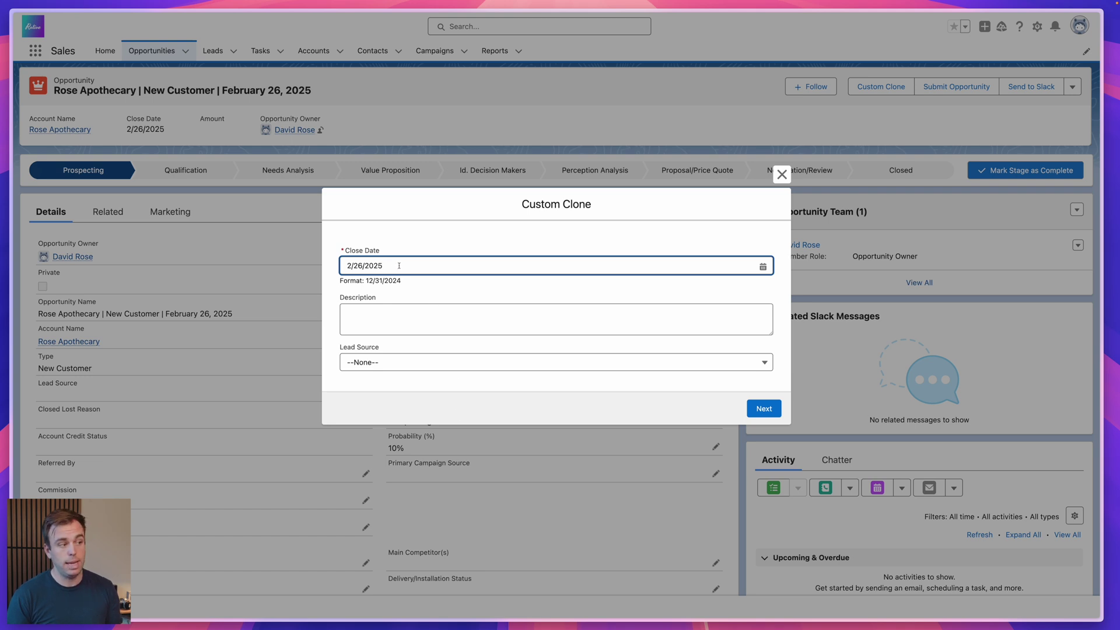
click(378, 316)
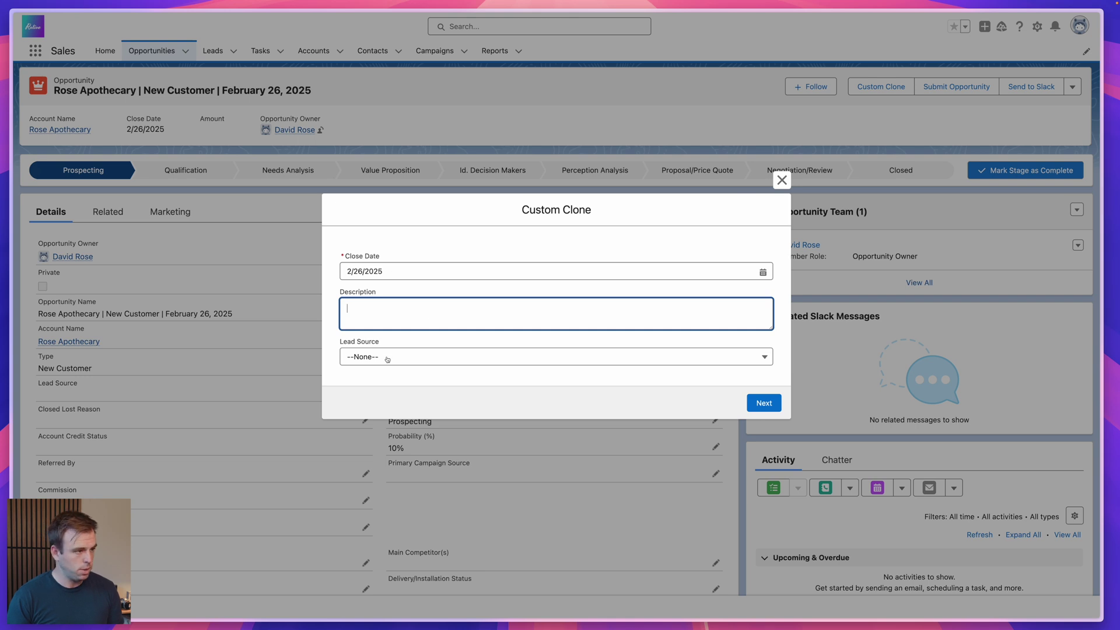
click(395, 272)
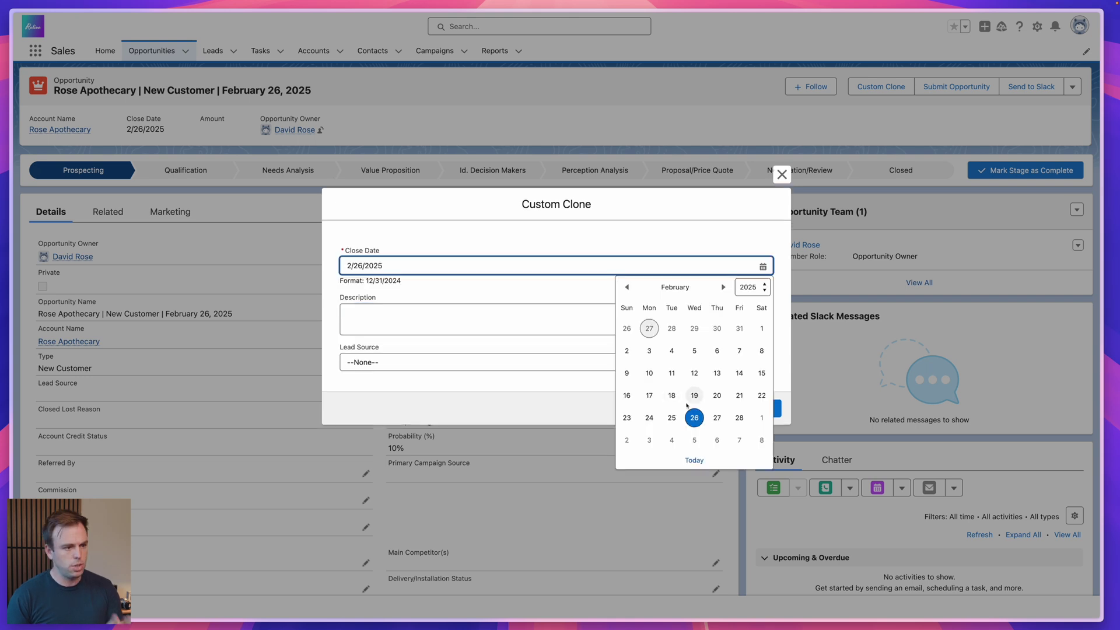
click(760, 418)
- Enter description 'This was from a clone button', choose Lead Source Other, and submit
click(420, 321)
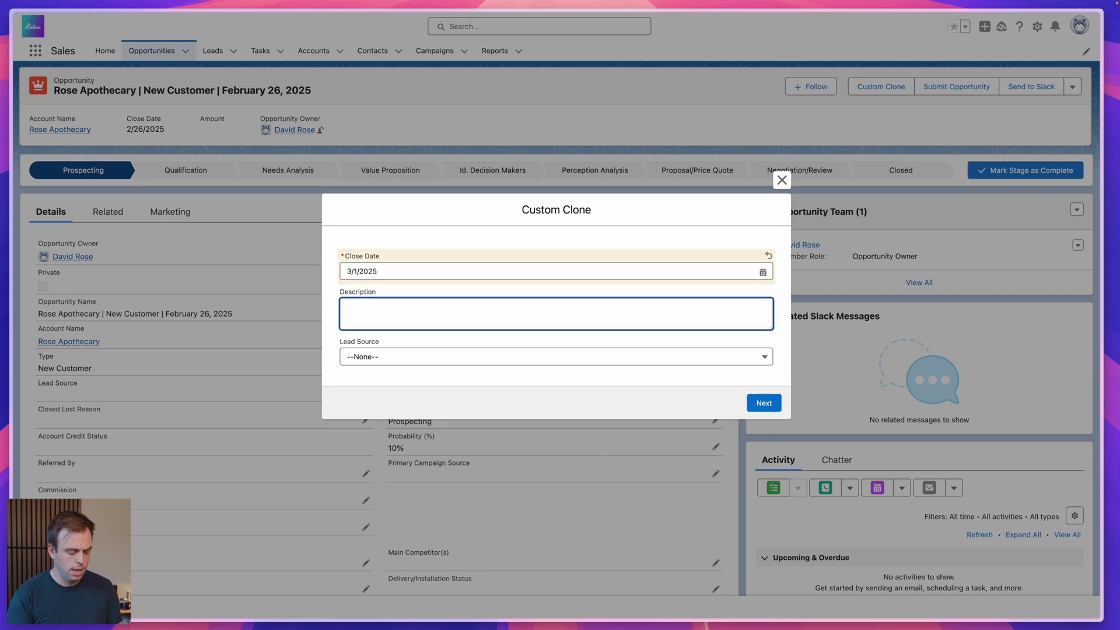
text(This w)
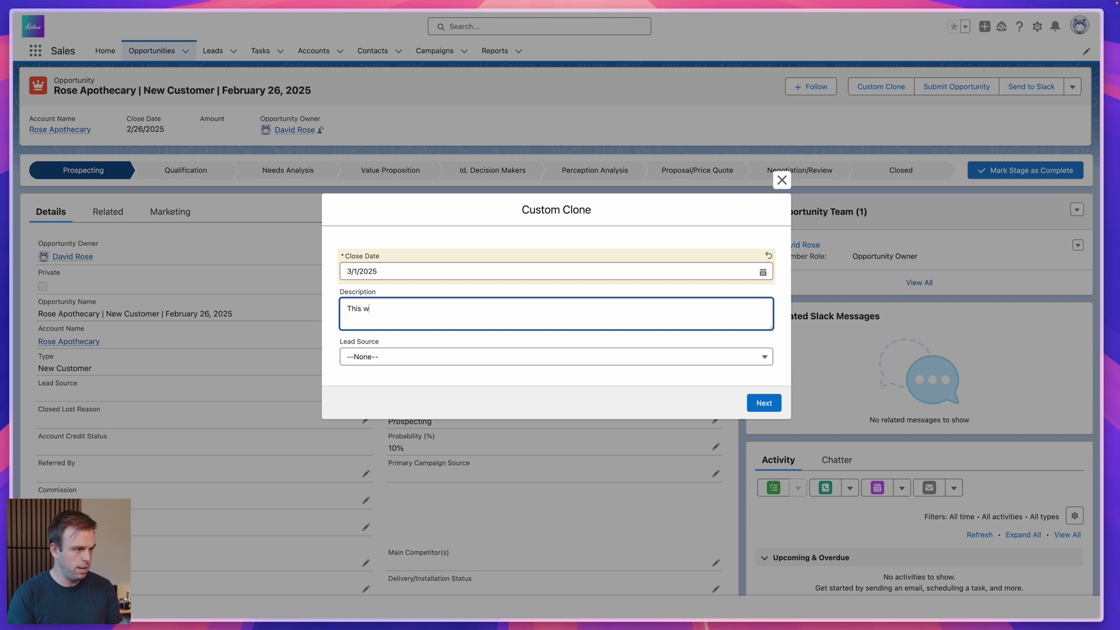
text(as form)
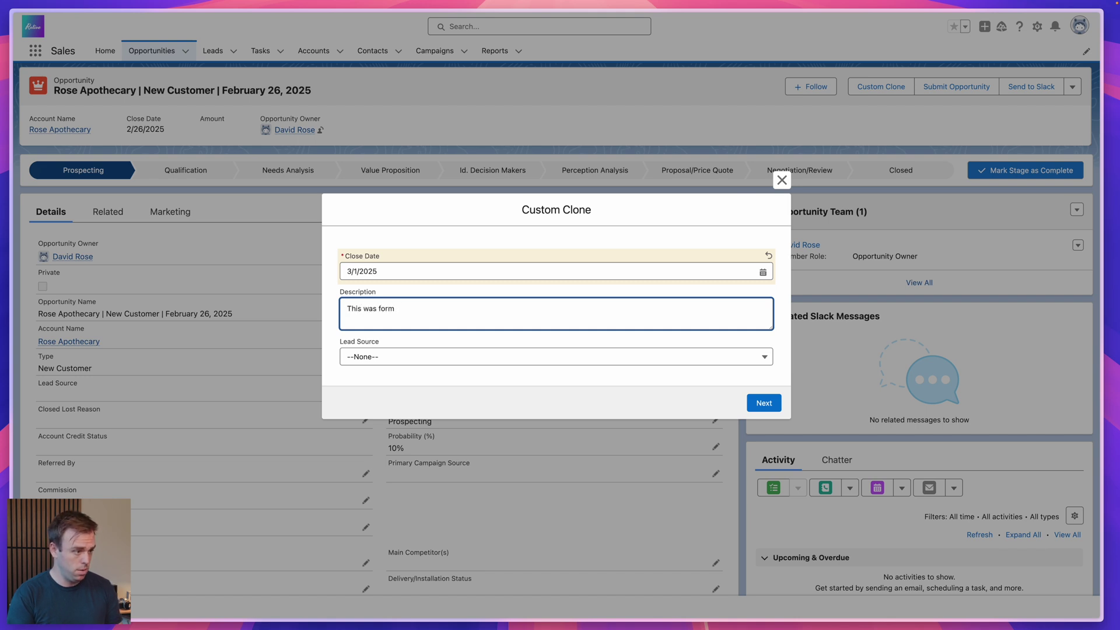
text(rom a clone bu)
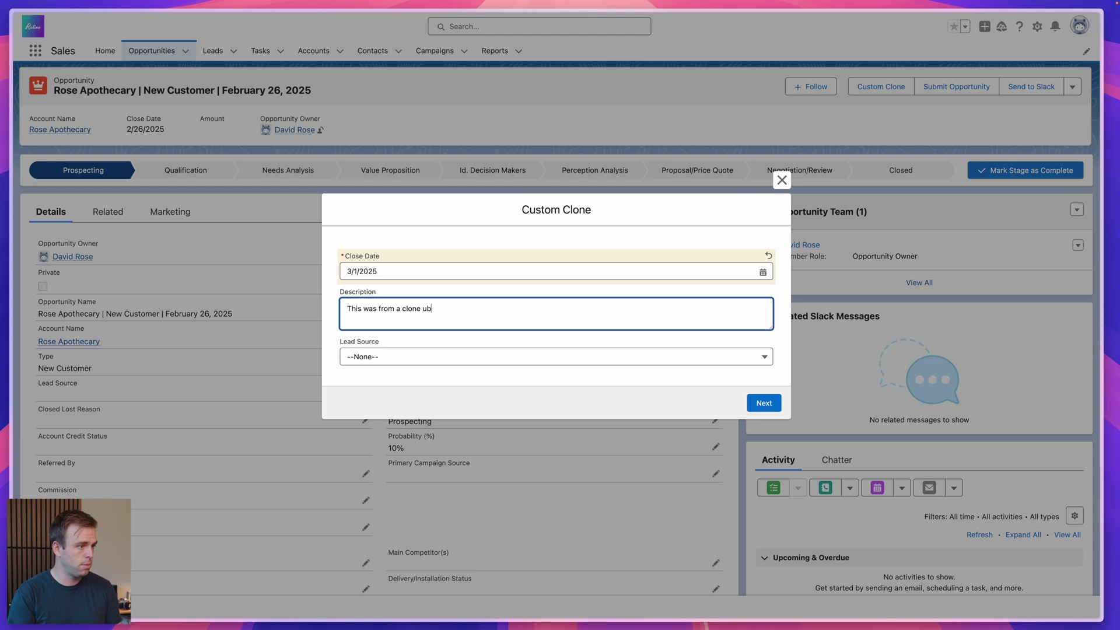
text(tton)
click(393, 357)
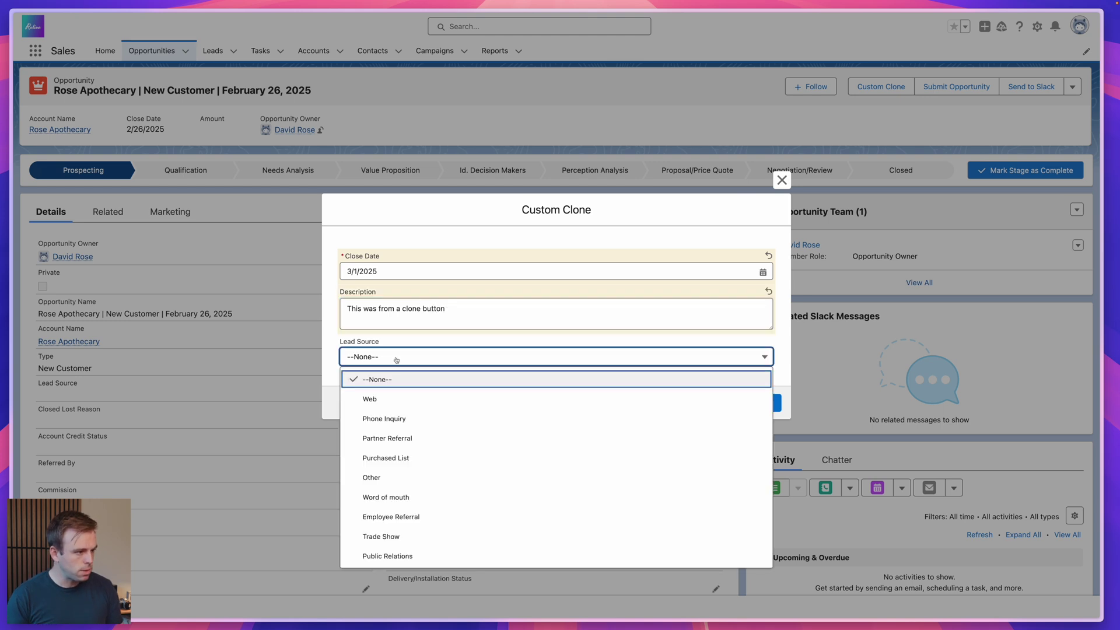
click(405, 477)
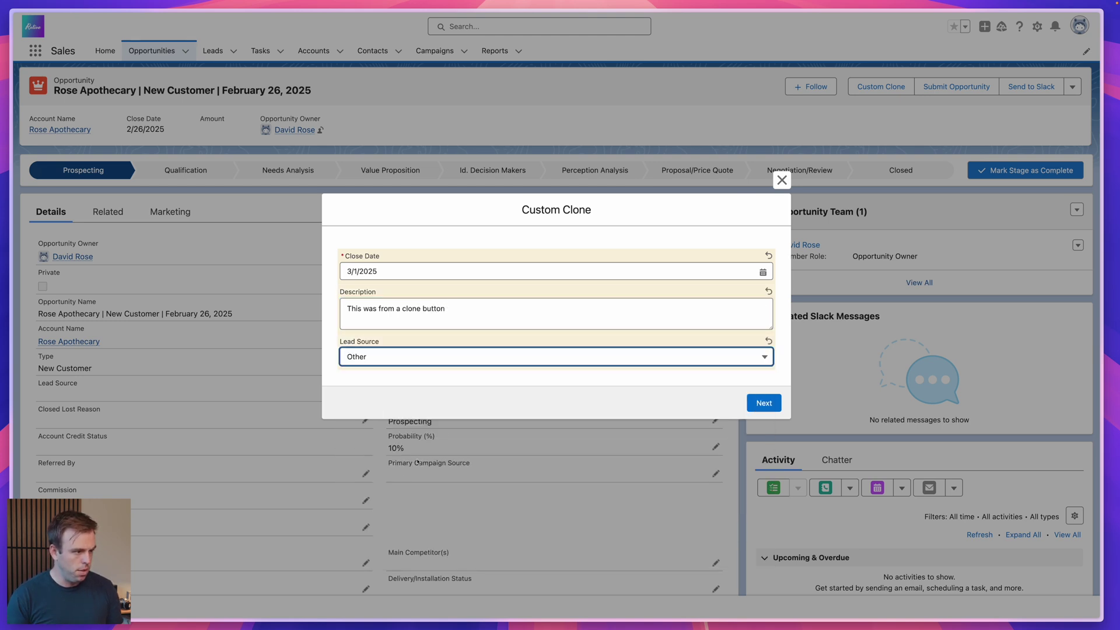
click(766, 404)
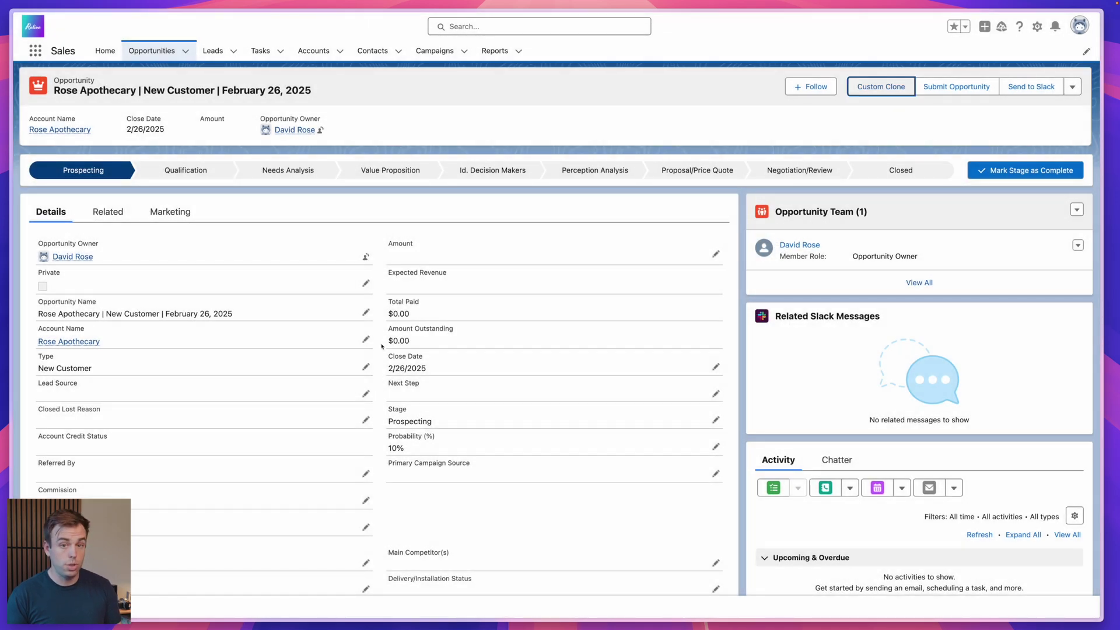
- Go to the Rose Apothecary account and open the March 1, 2025 opportunity's details
click(60, 129)
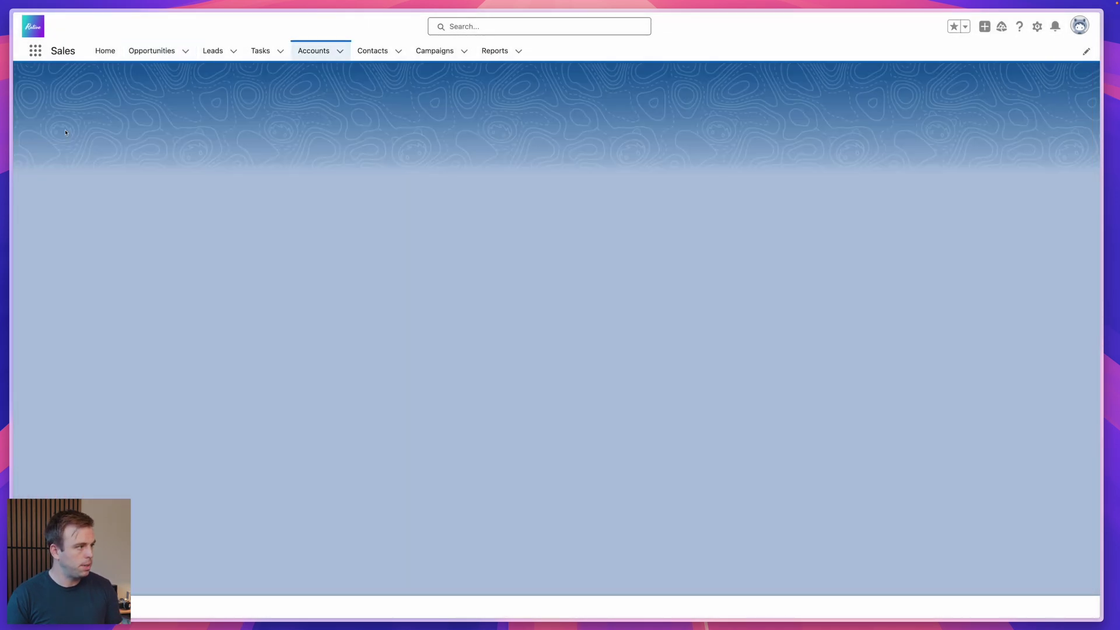
scroll(594, 350, down, 3)
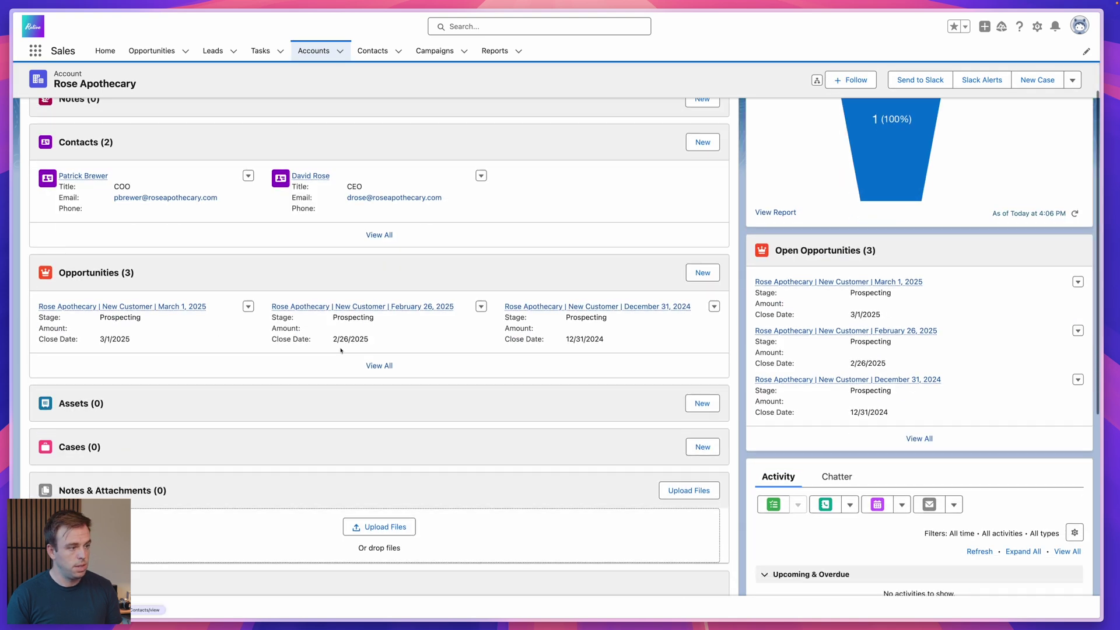
click(154, 307)
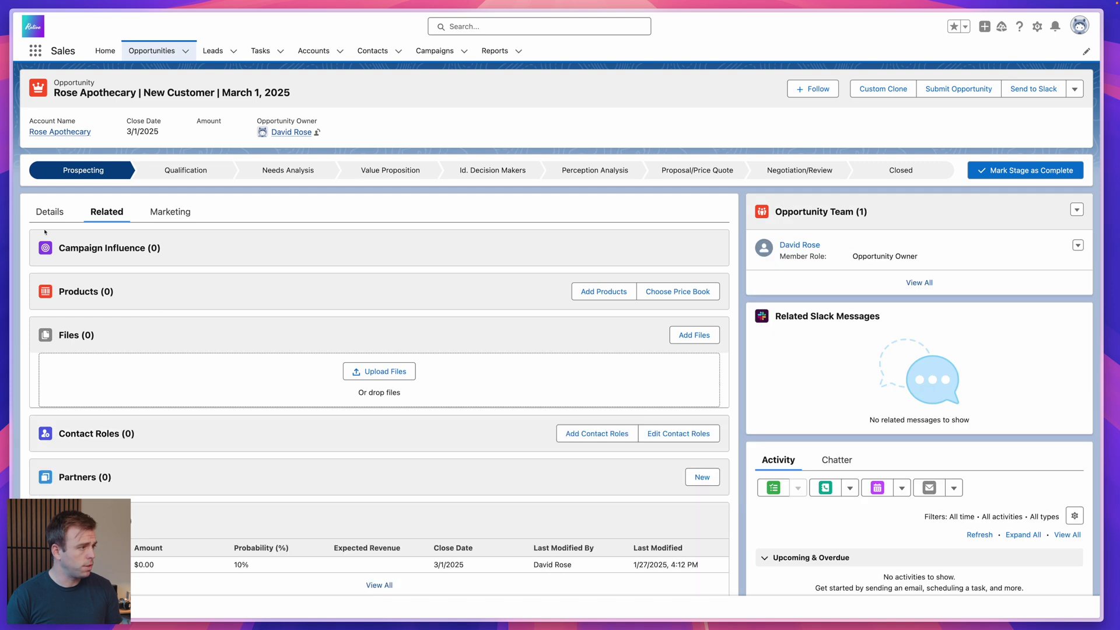
click(48, 213)
- Check the cloned record shows Lead Source Other and the clone button description
scroll(76, 327, down, 2)
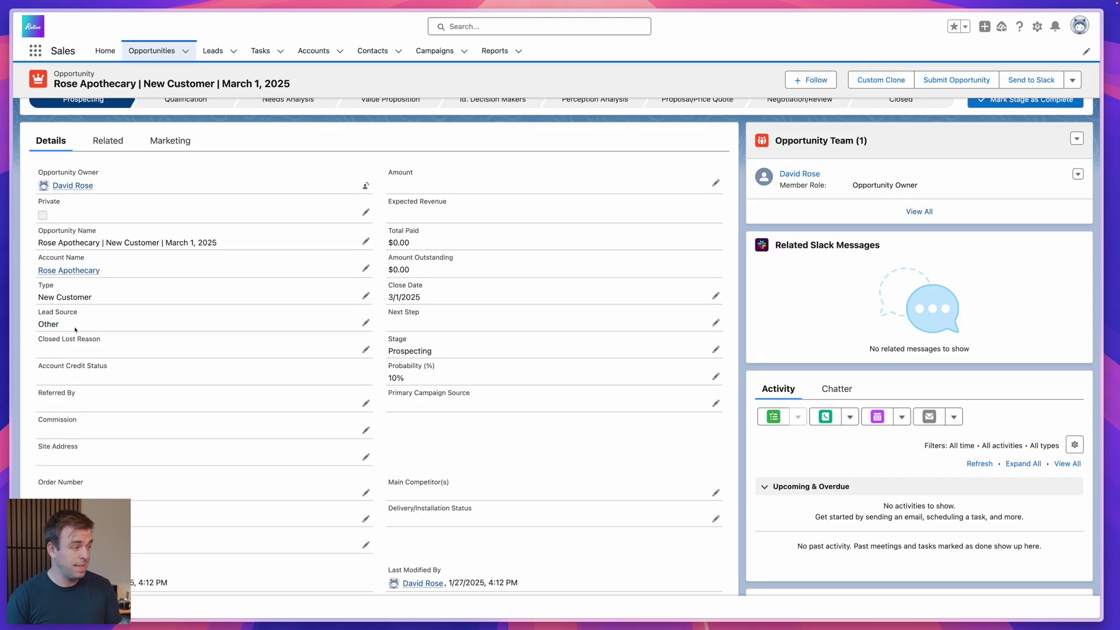
drag(75, 330, 38, 325)
scroll(146, 409, down, 3)
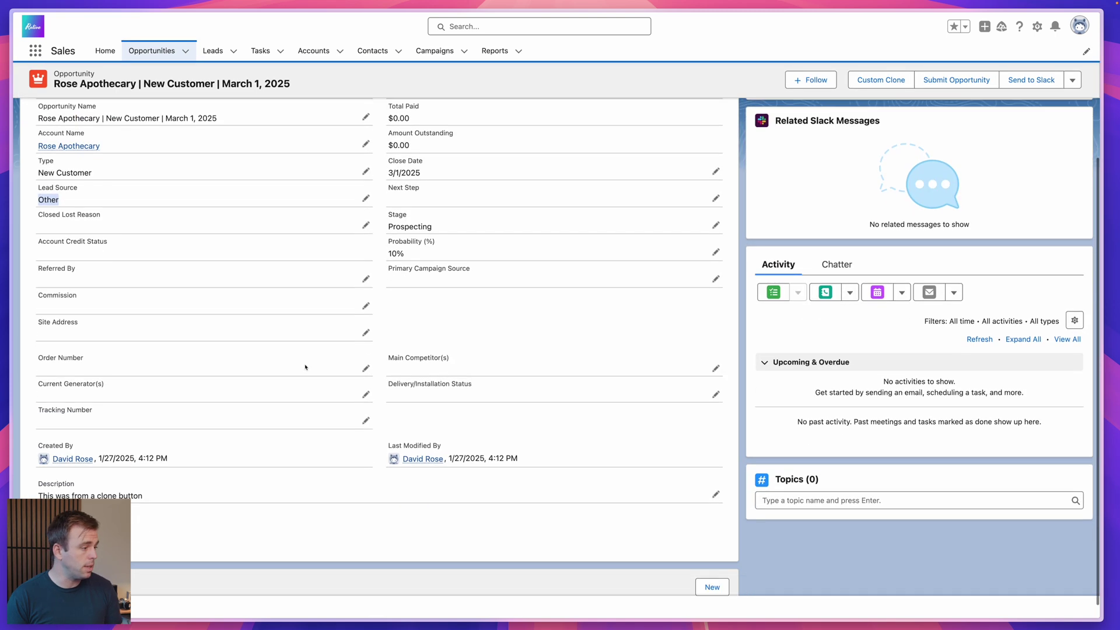
triple_click(168, 481)
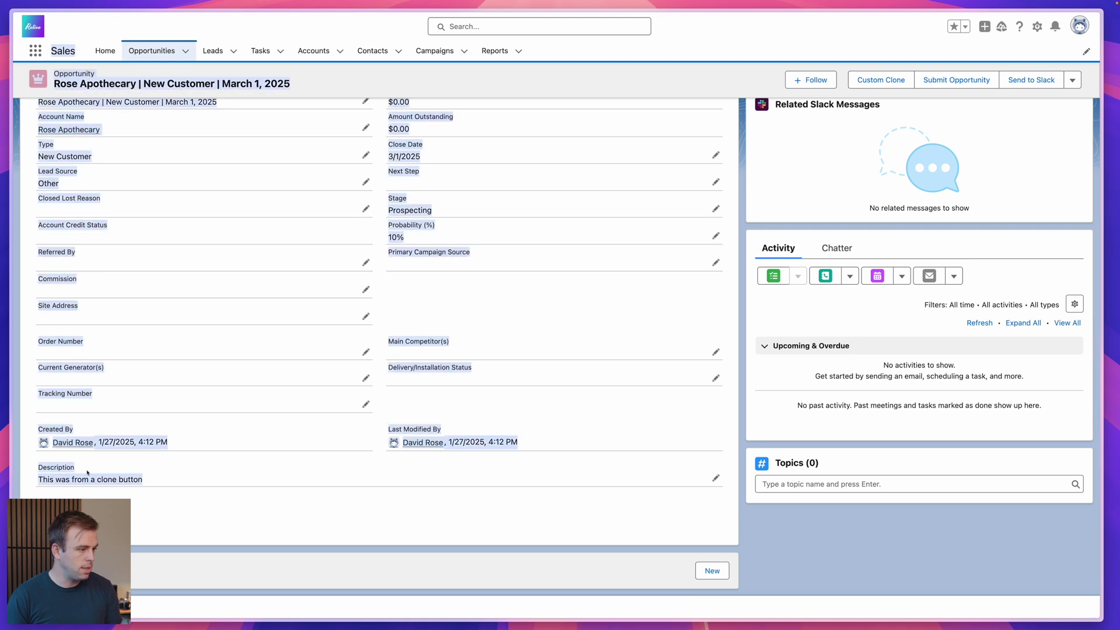
click(155, 481)
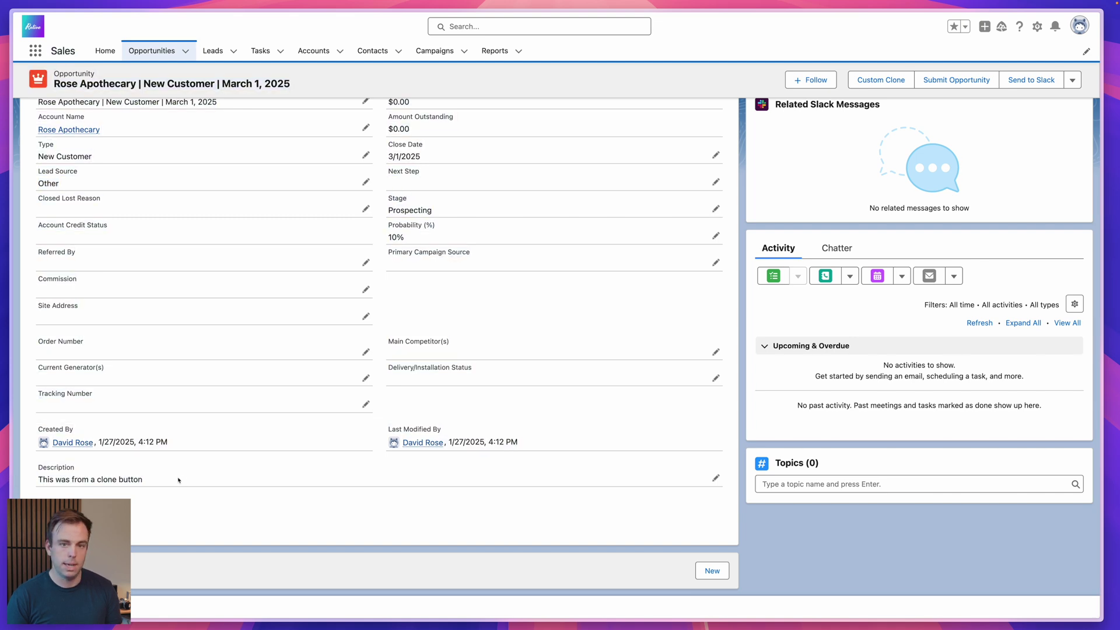